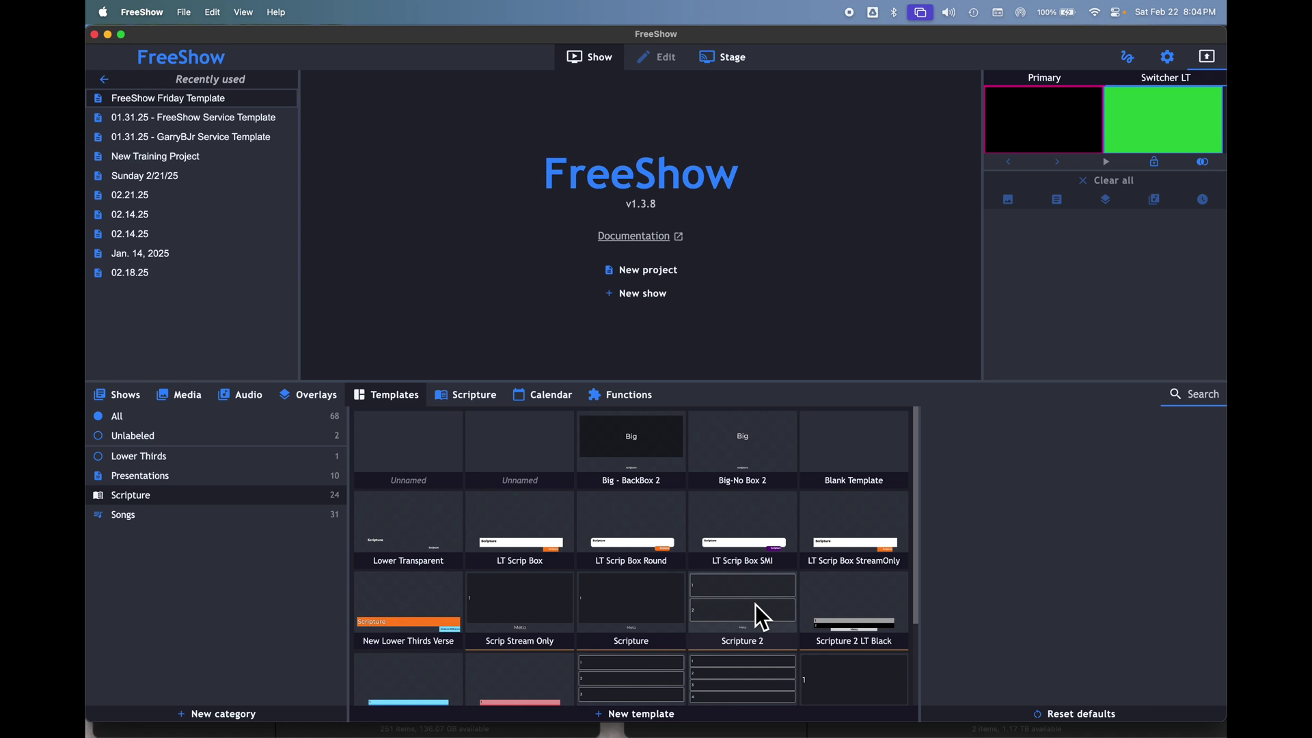
- In the scripture library, load The Holy Bible in Simple Spanish and add New American Standard Bible 2020 to the selection
{"action": "left_click", "coordinate": [482, 396]}
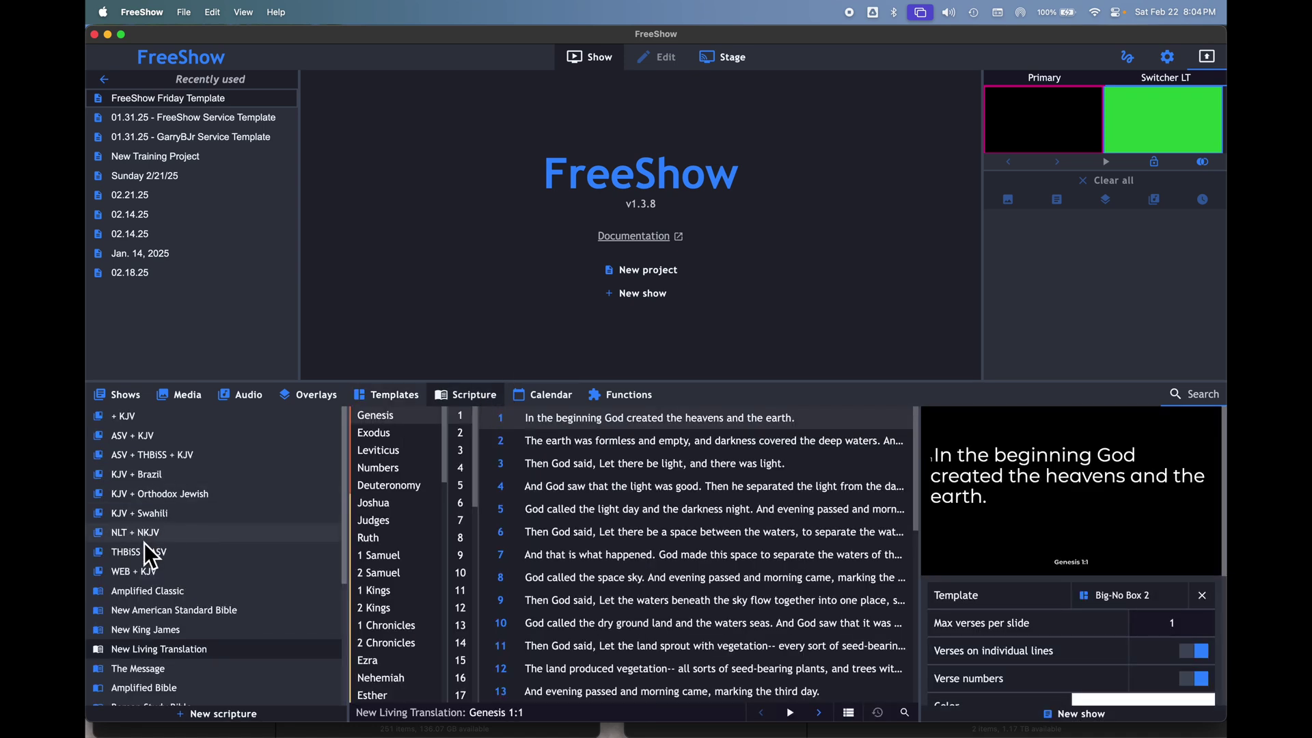
{"action": "scroll", "coordinate": [149, 589], "scroll_direction": "down", "scroll_amount": 5}
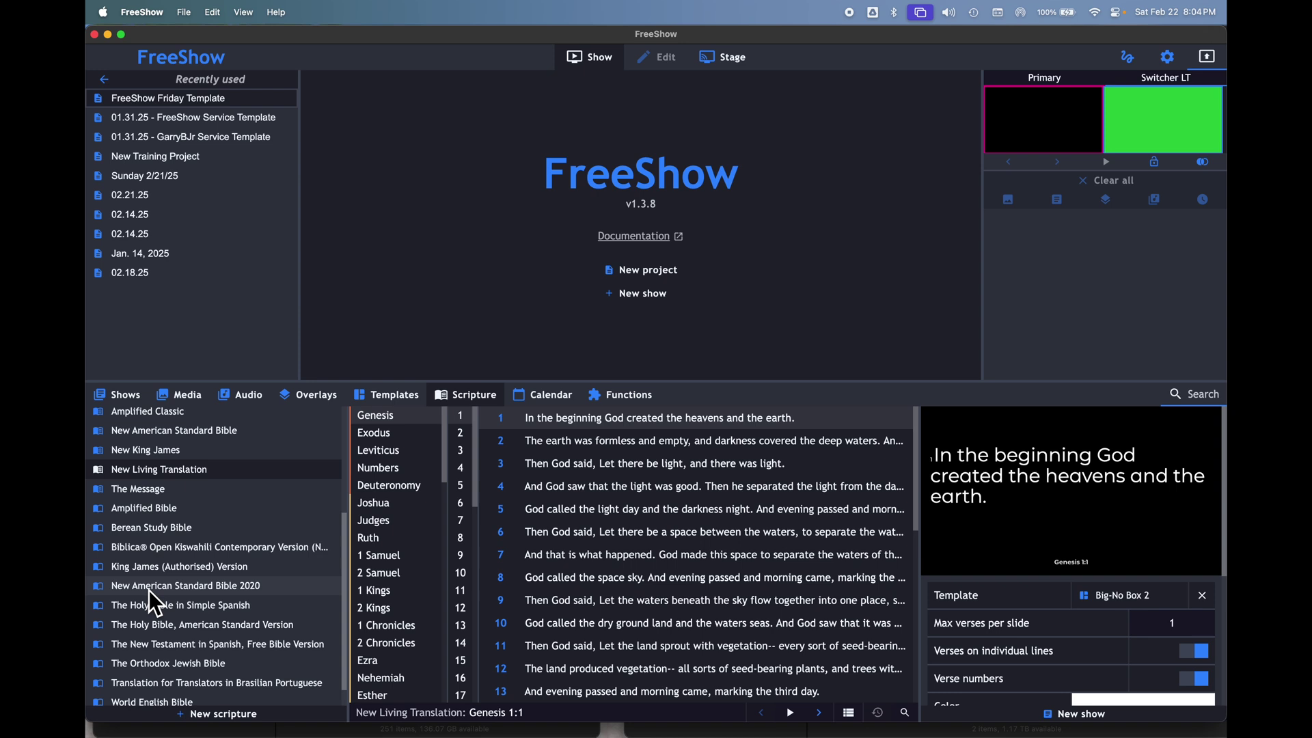
{"action": "scroll", "coordinate": [149, 589], "scroll_direction": "down", "scroll_amount": 1}
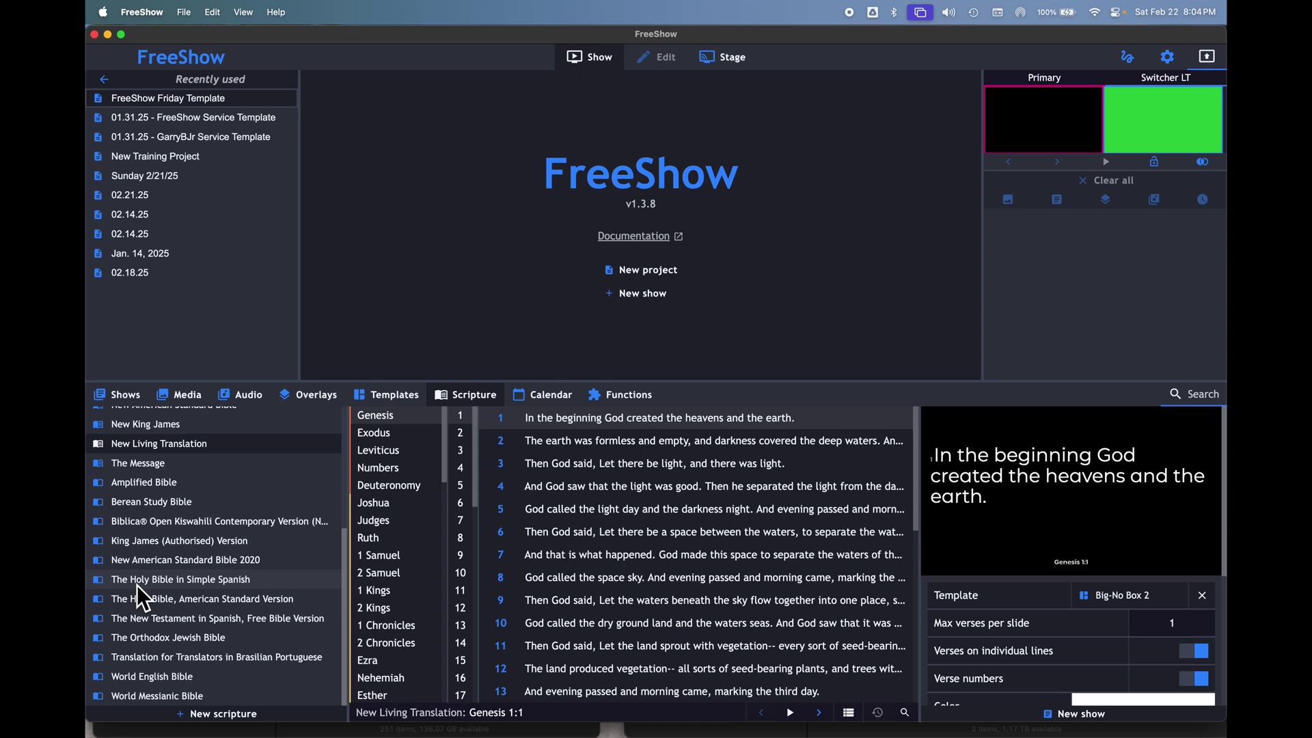
{"action": "left_click", "coordinate": [137, 584]}
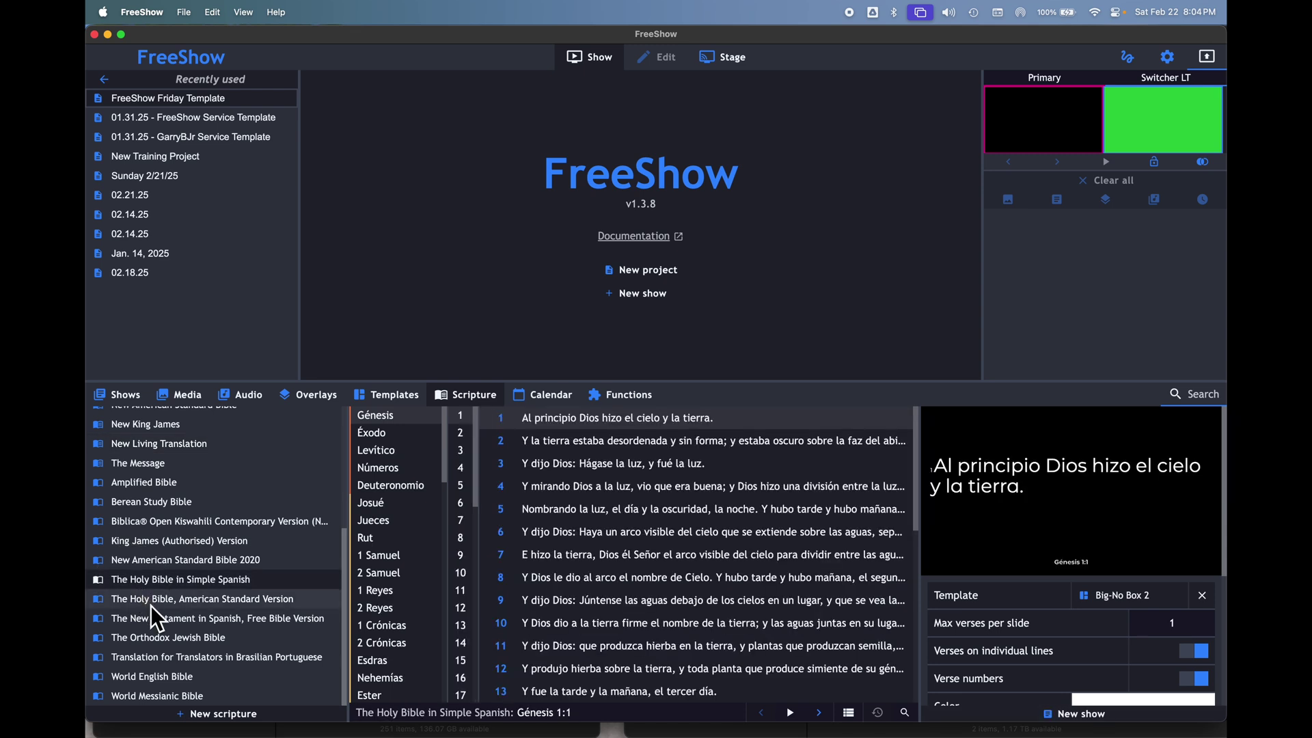
{"action": "left_click", "coordinate": [155, 562], "text": "super"}
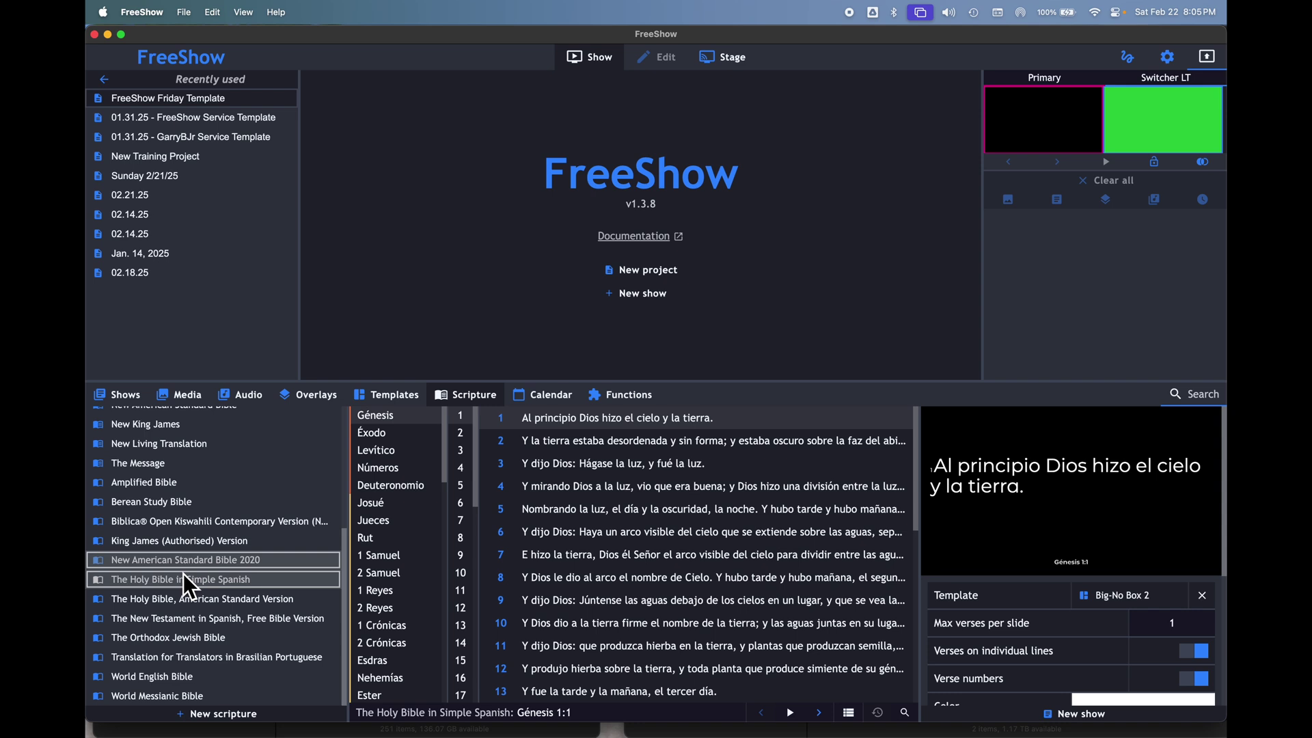
- Choose the THBiSS + ASV collection so Génesis 1:1 pairs Spanish with English ASV
{"action": "right_click", "coordinate": [183, 574]}
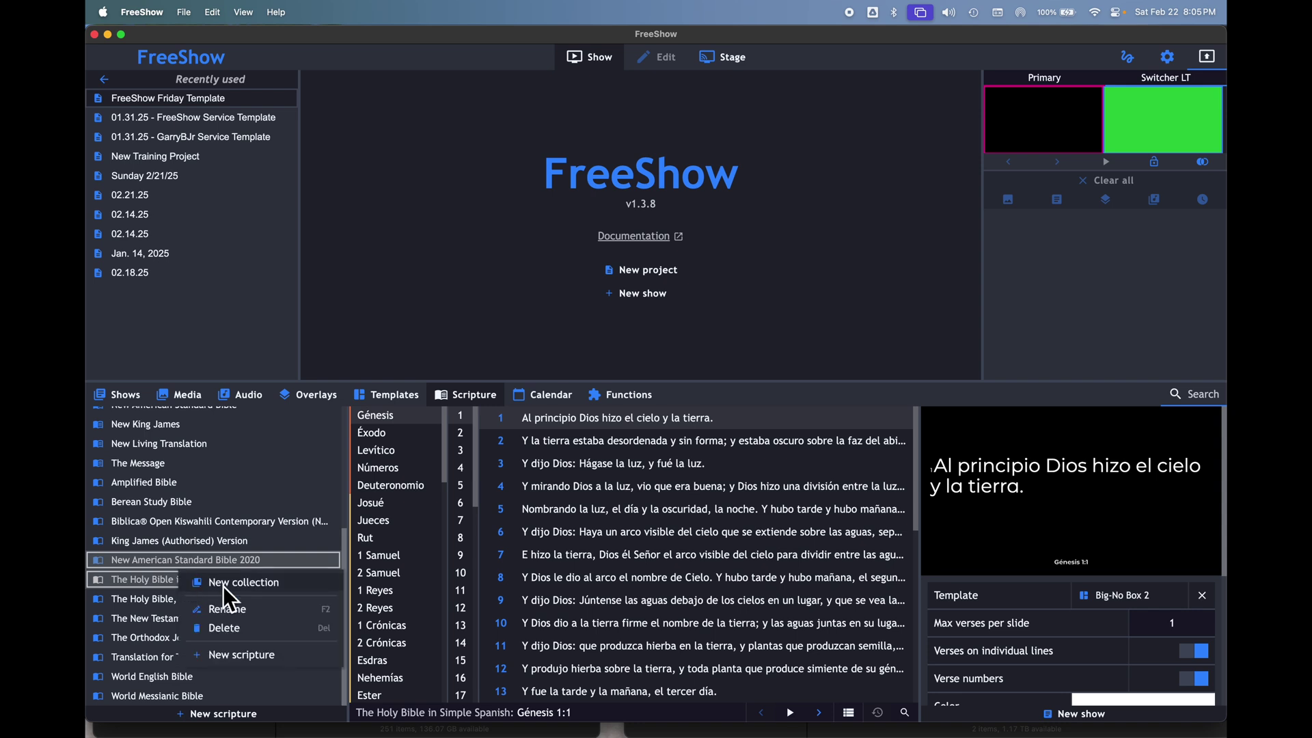
{"action": "key", "text": "Escape"}
{"action": "scroll", "coordinate": [224, 540], "scroll_direction": "up", "scroll_amount": 2}
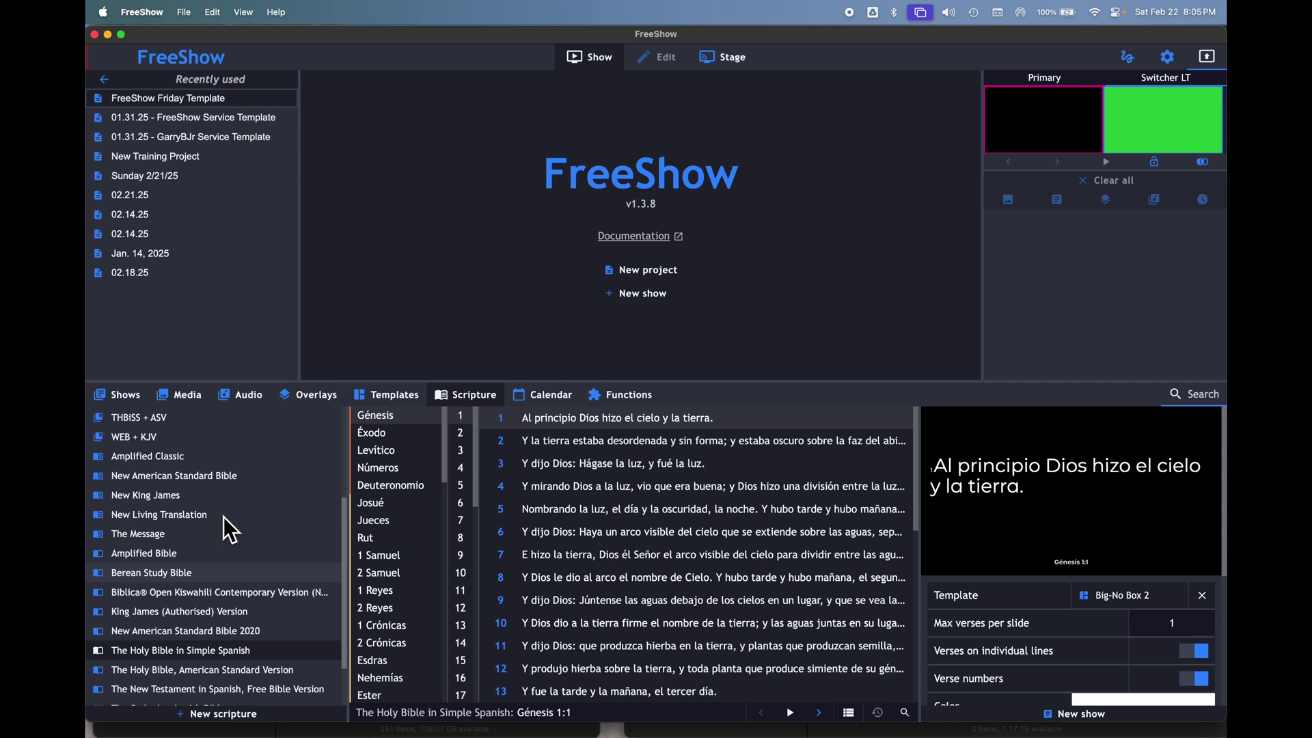
{"action": "scroll", "coordinate": [223, 516], "scroll_direction": "up", "scroll_amount": 4}
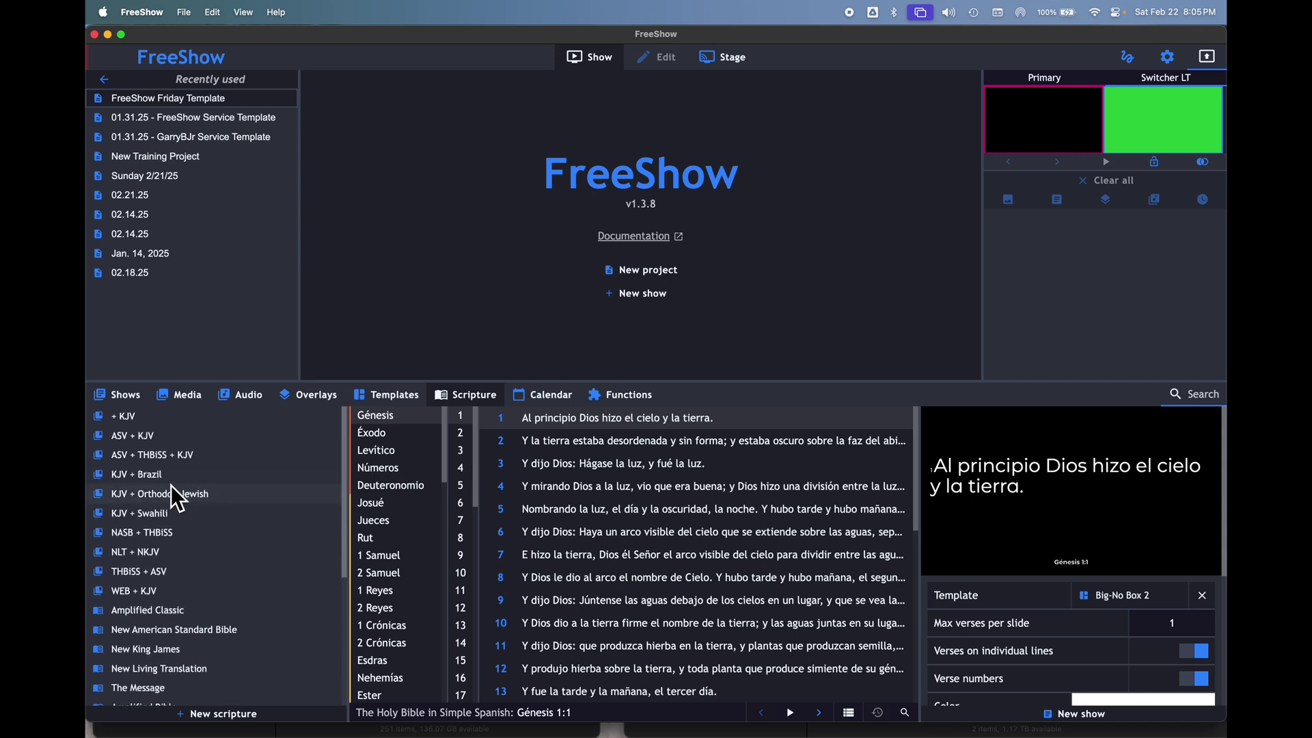
{"action": "scroll", "coordinate": [168, 539], "scroll_direction": "down", "scroll_amount": 6}
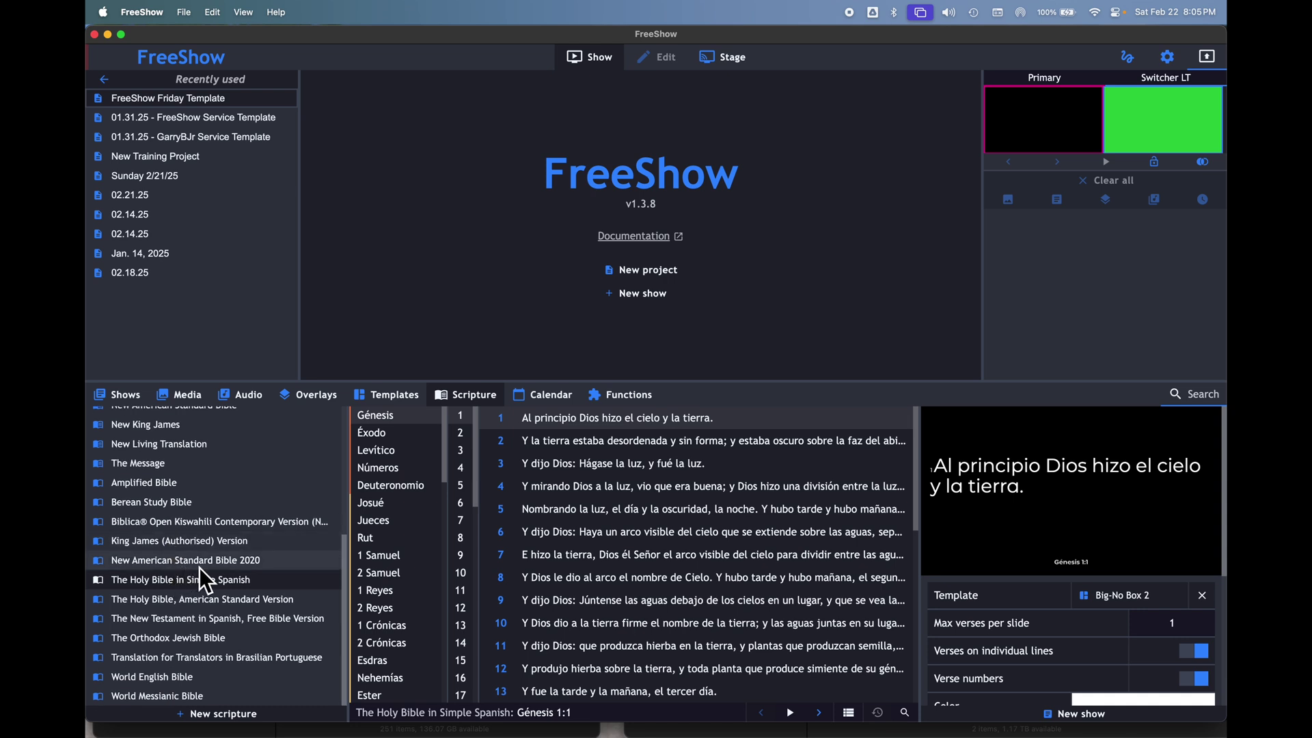
{"action": "scroll", "coordinate": [188, 581], "scroll_direction": "up", "scroll_amount": 6}
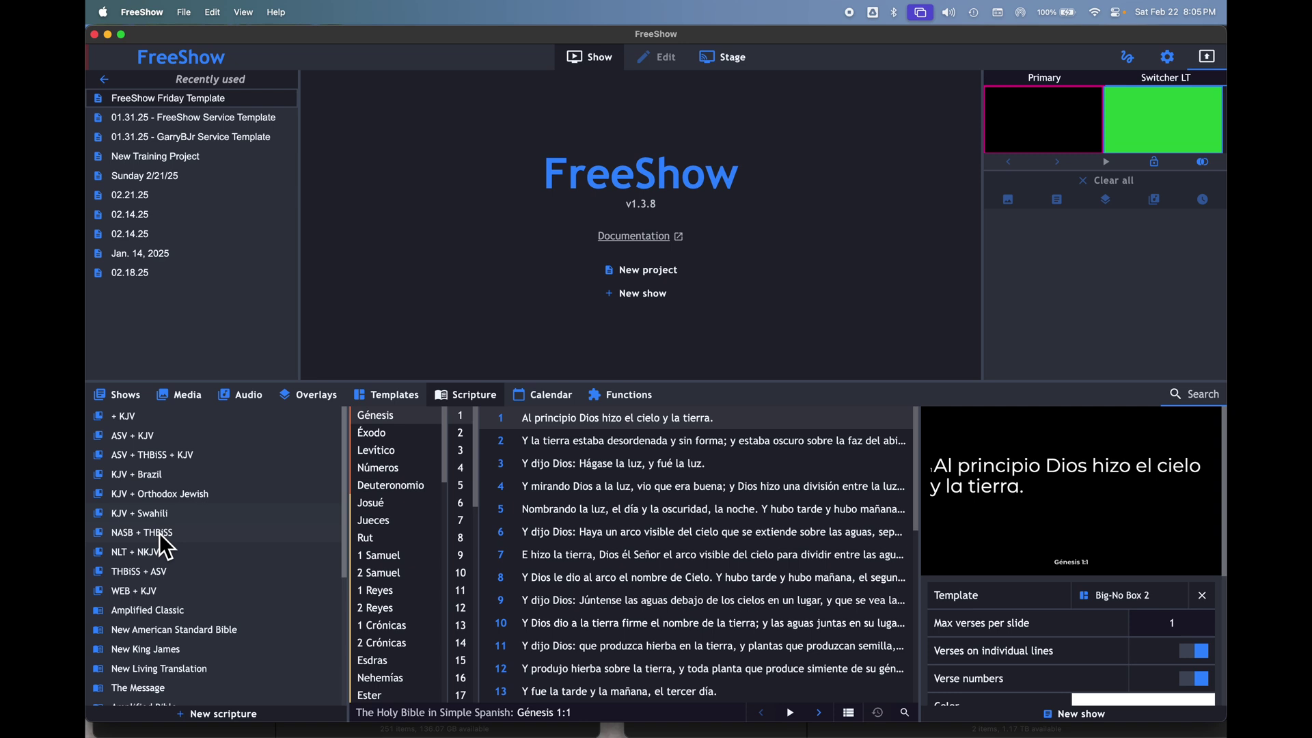
{"action": "left_click", "coordinate": [162, 579]}
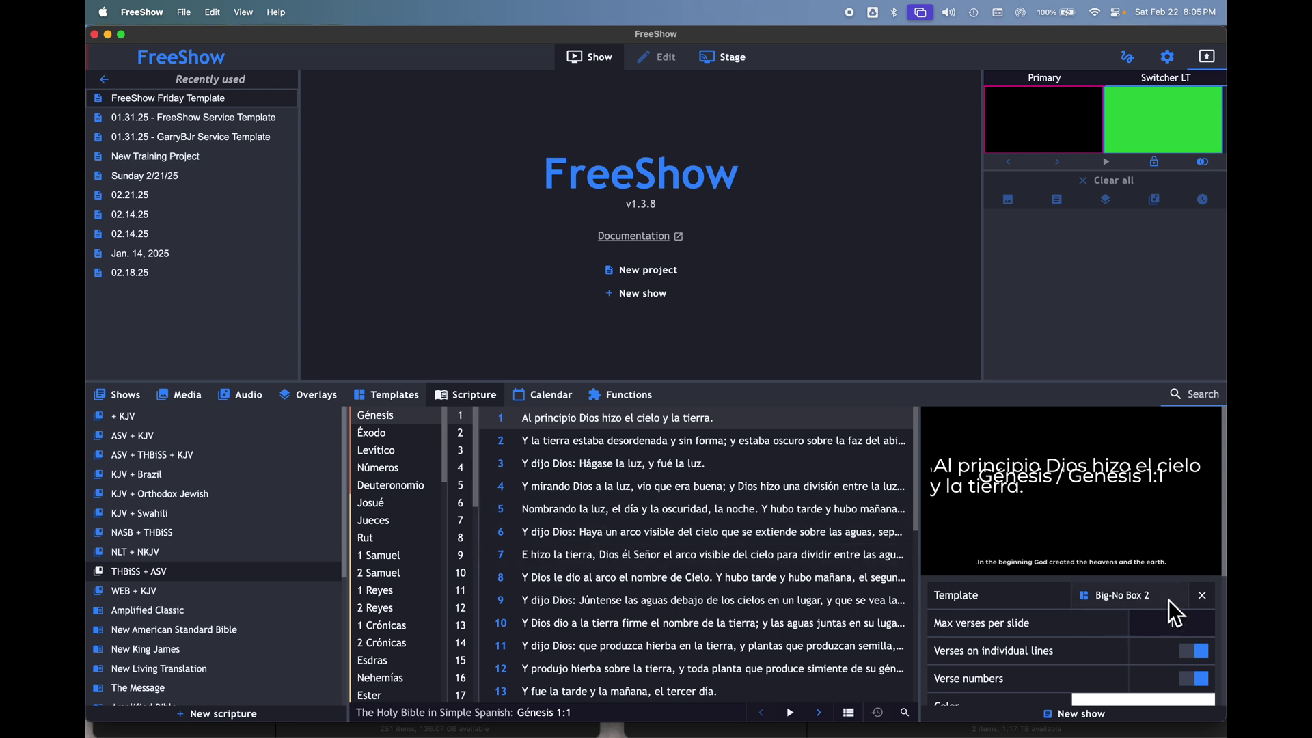
- Apply the Scripture 2 template to the scripture
{"action": "left_click", "coordinate": [1126, 598]}
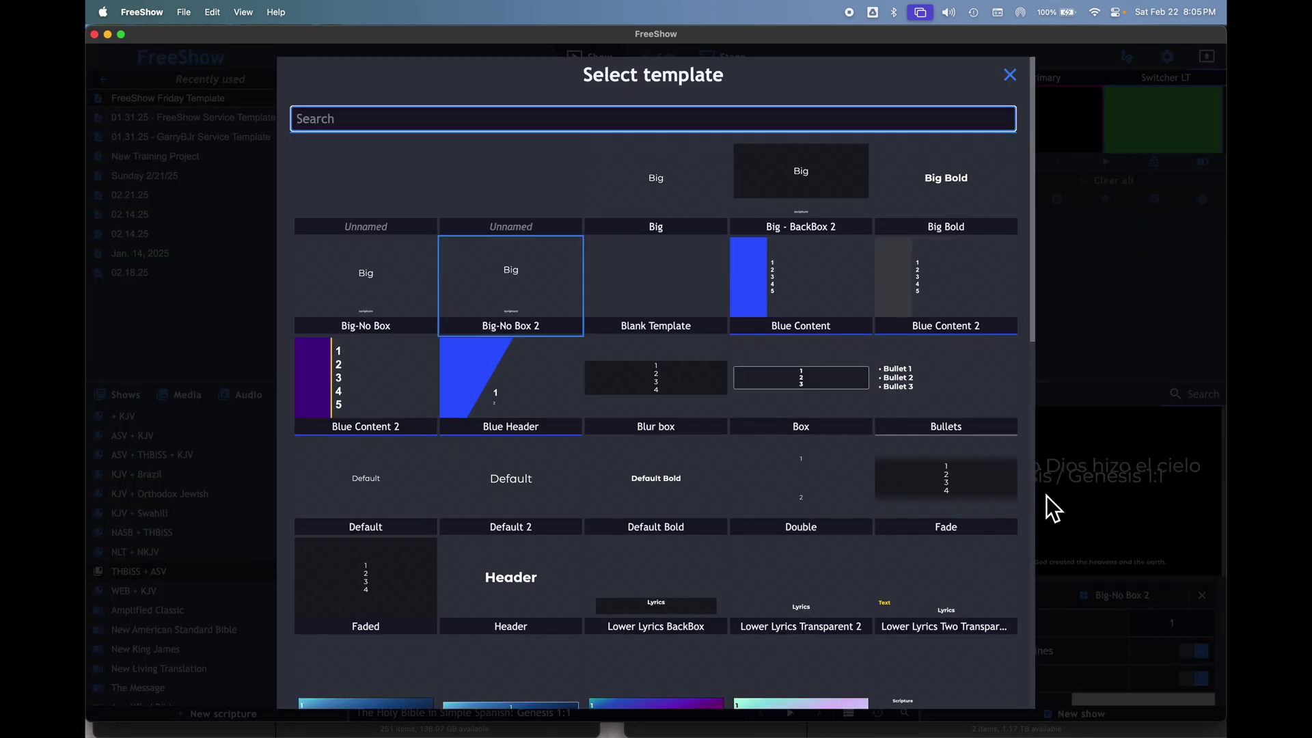
{"action": "scroll", "coordinate": [720, 395], "scroll_direction": "down", "scroll_amount": 15}
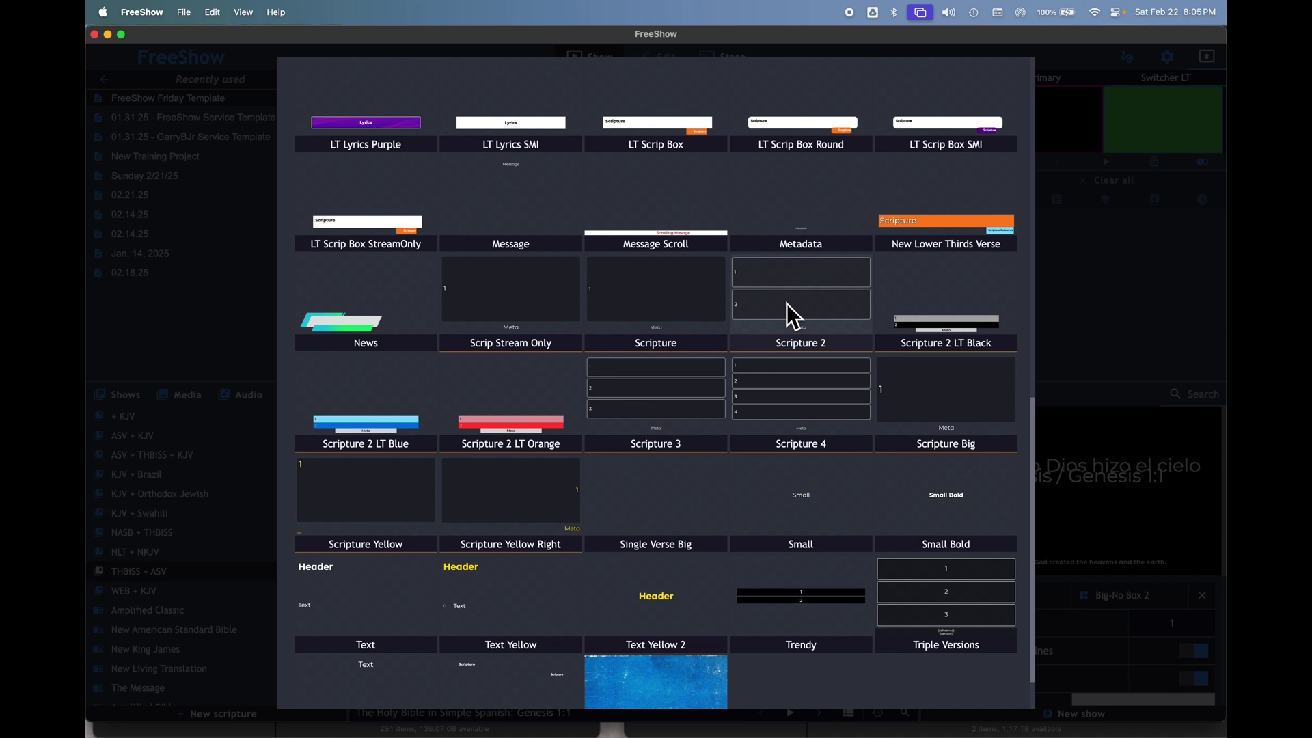
{"action": "left_click", "coordinate": [785, 303]}
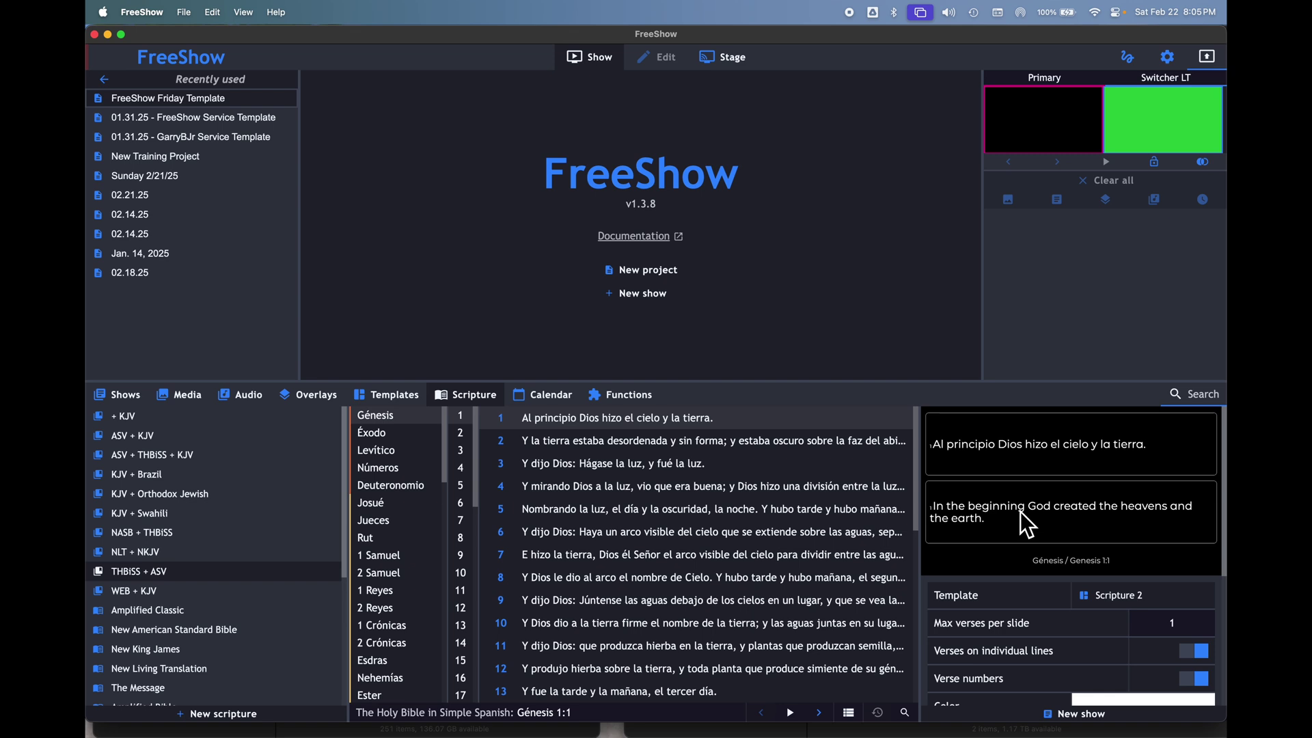
- Send Genesis 1:5 through 1:10 live in turn, then check the enlarged output preview
{"action": "double_click", "coordinate": [756, 510]}
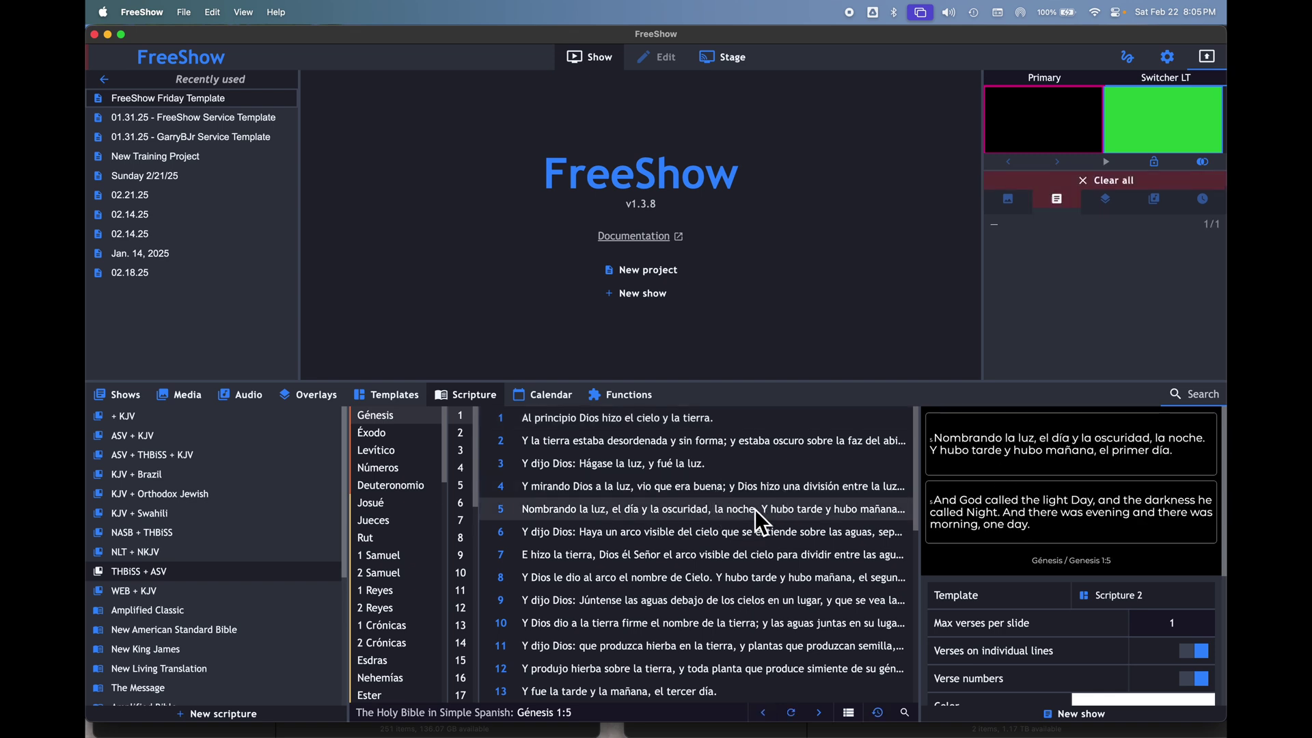
{"action": "double_click", "coordinate": [739, 539]}
{"action": "double_click", "coordinate": [758, 555]}
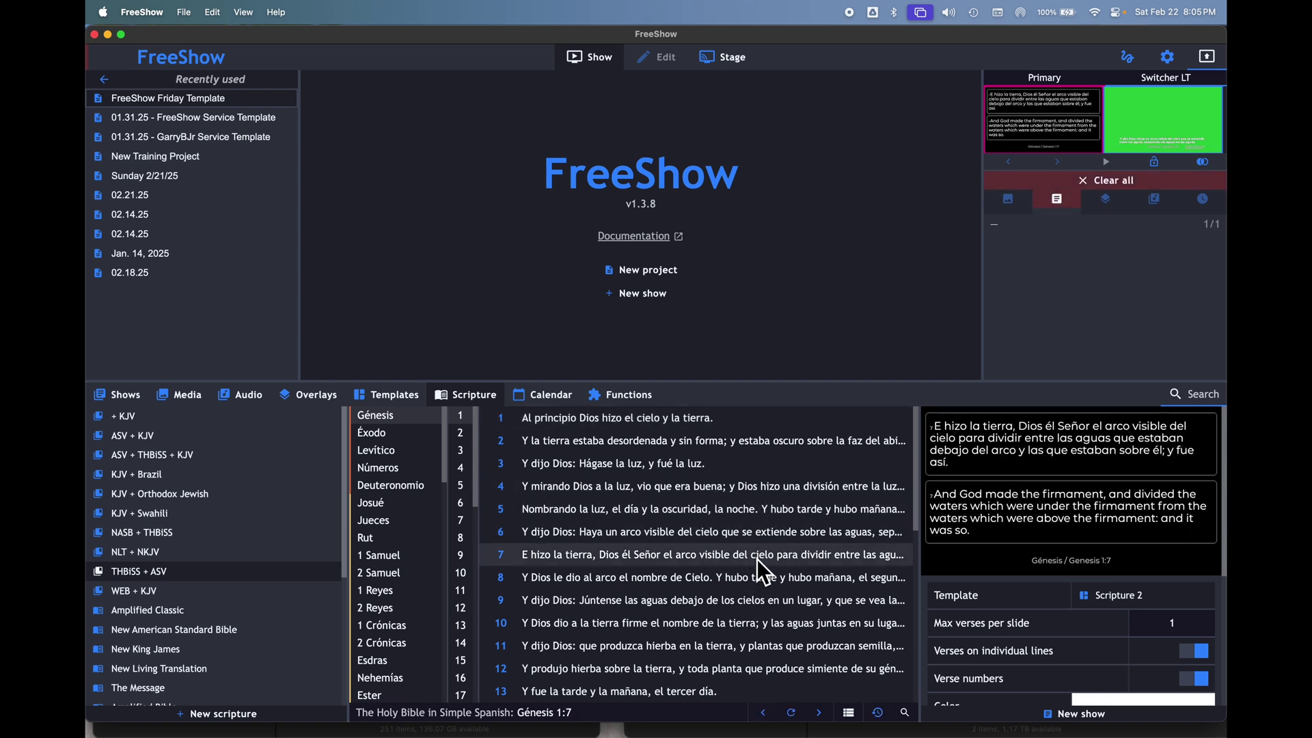
{"action": "double_click", "coordinate": [759, 581]}
{"action": "double_click", "coordinate": [760, 600]}
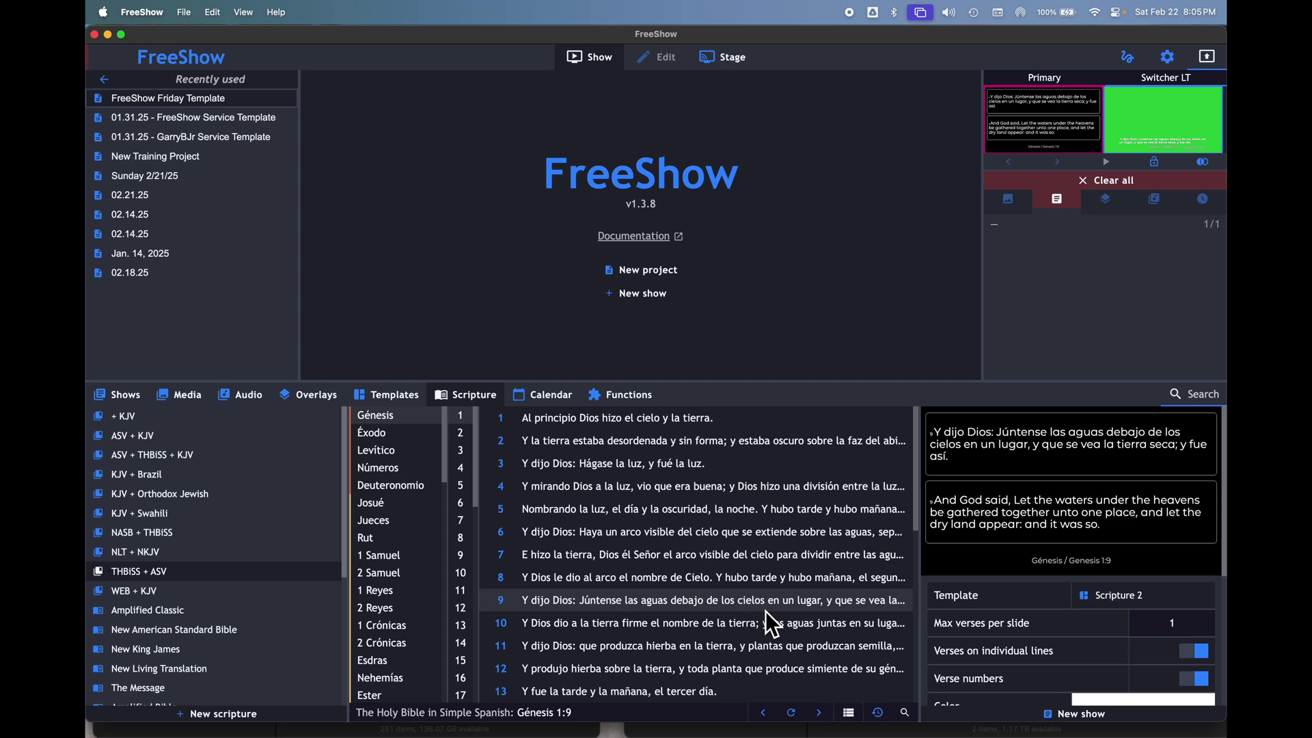
{"action": "double_click", "coordinate": [765, 617]}
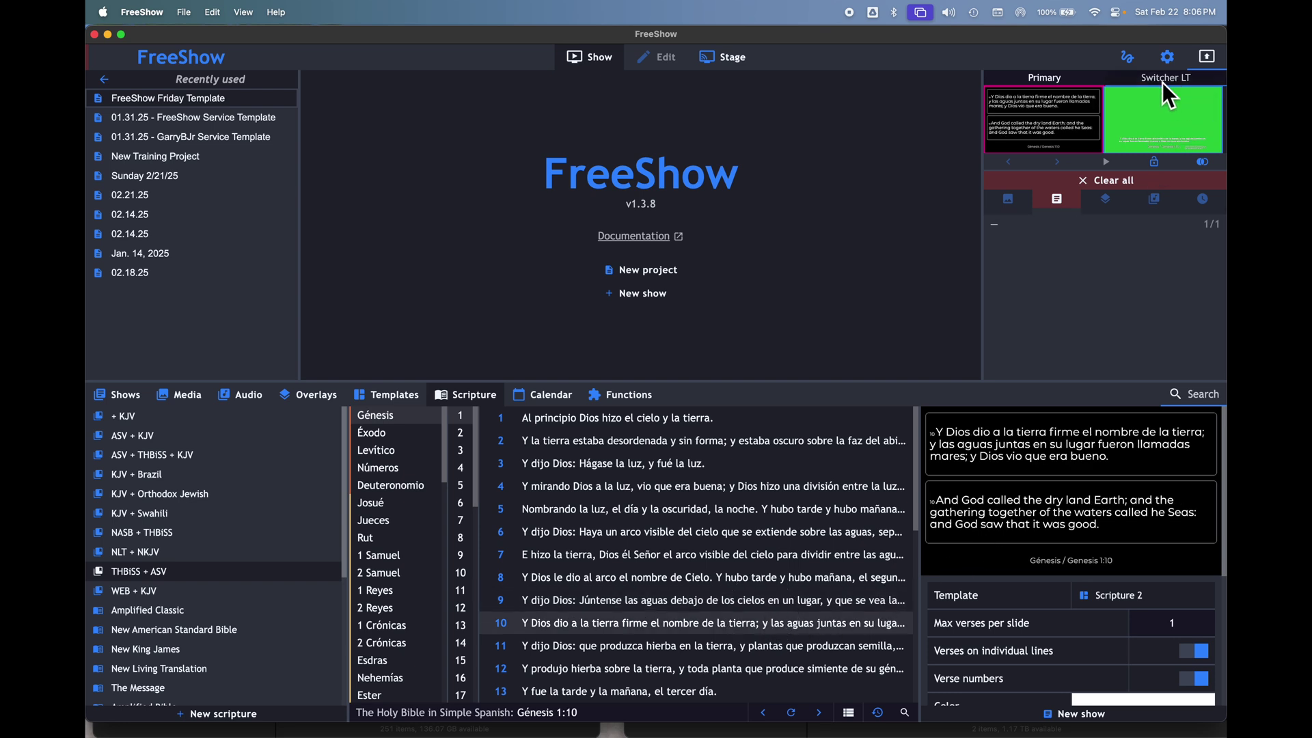
{"action": "left_click", "coordinate": [1165, 102]}
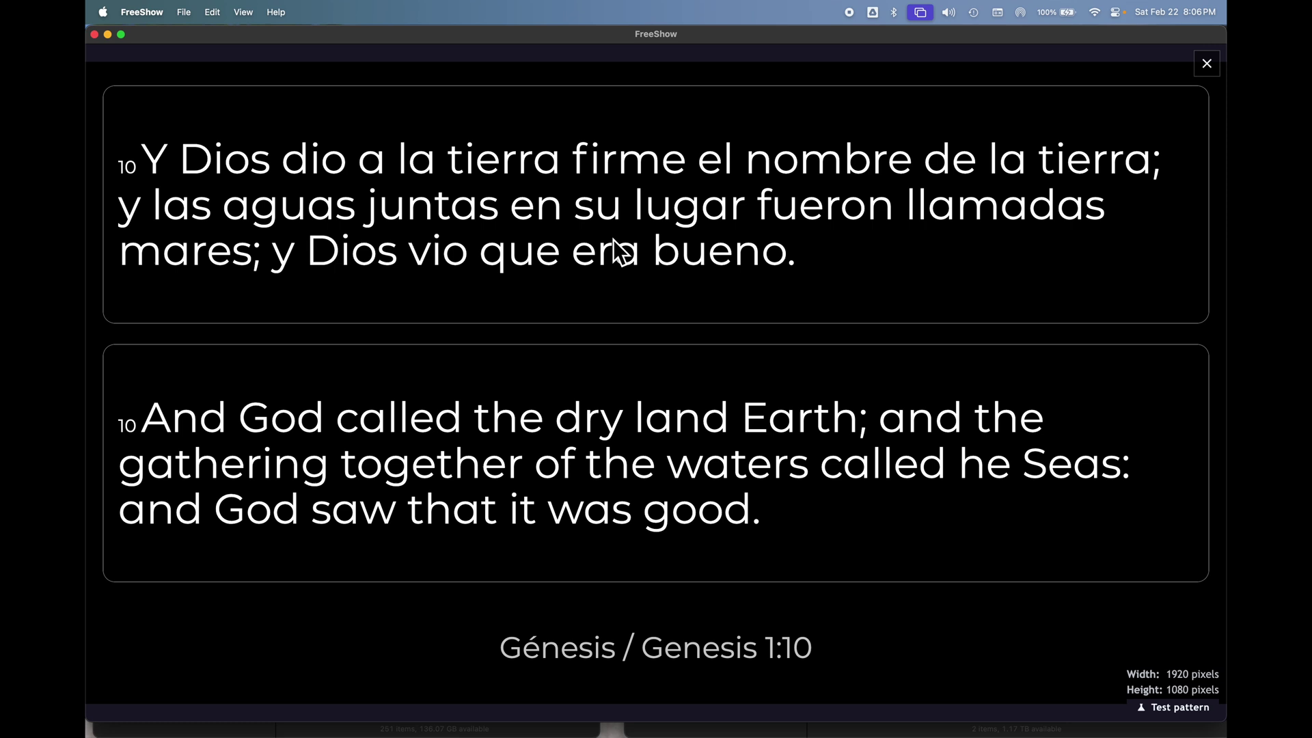
{"action": "key", "text": "Escape"}
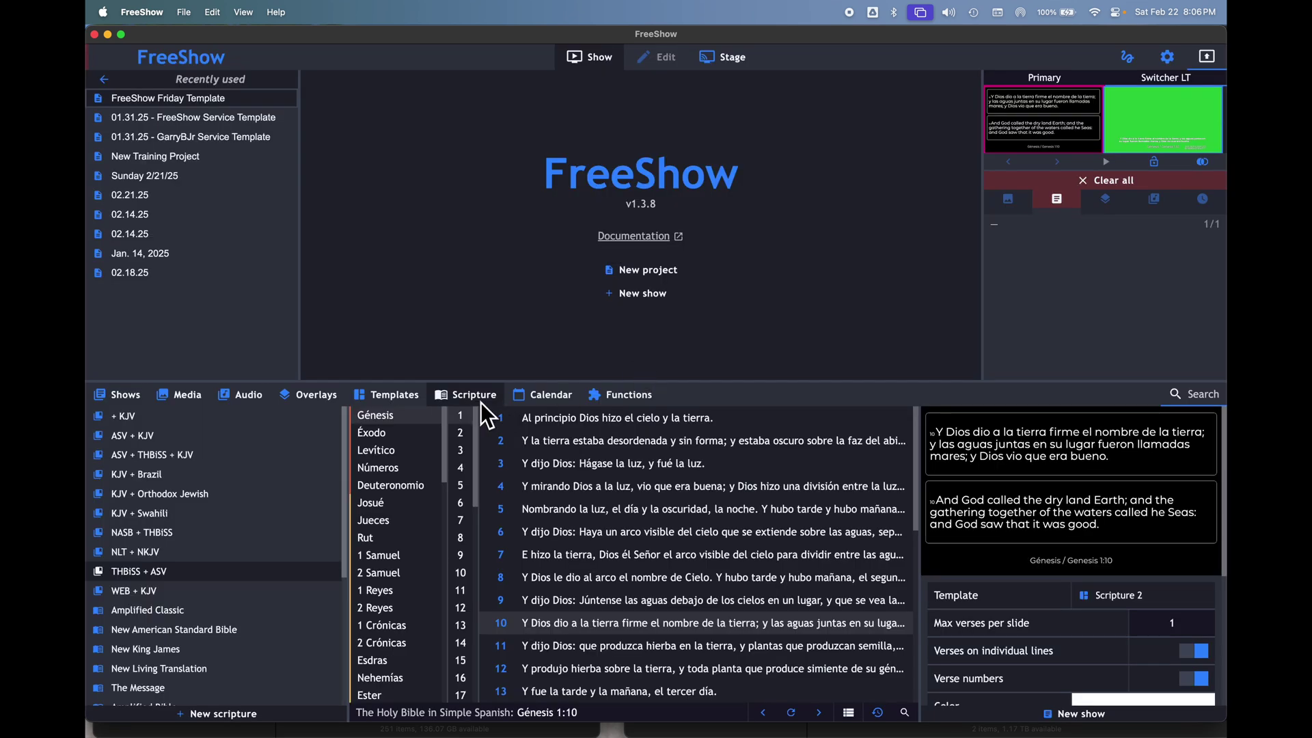
- Duplicate the Scripture 2 template in the Templates library
{"action": "left_click", "coordinate": [384, 397]}
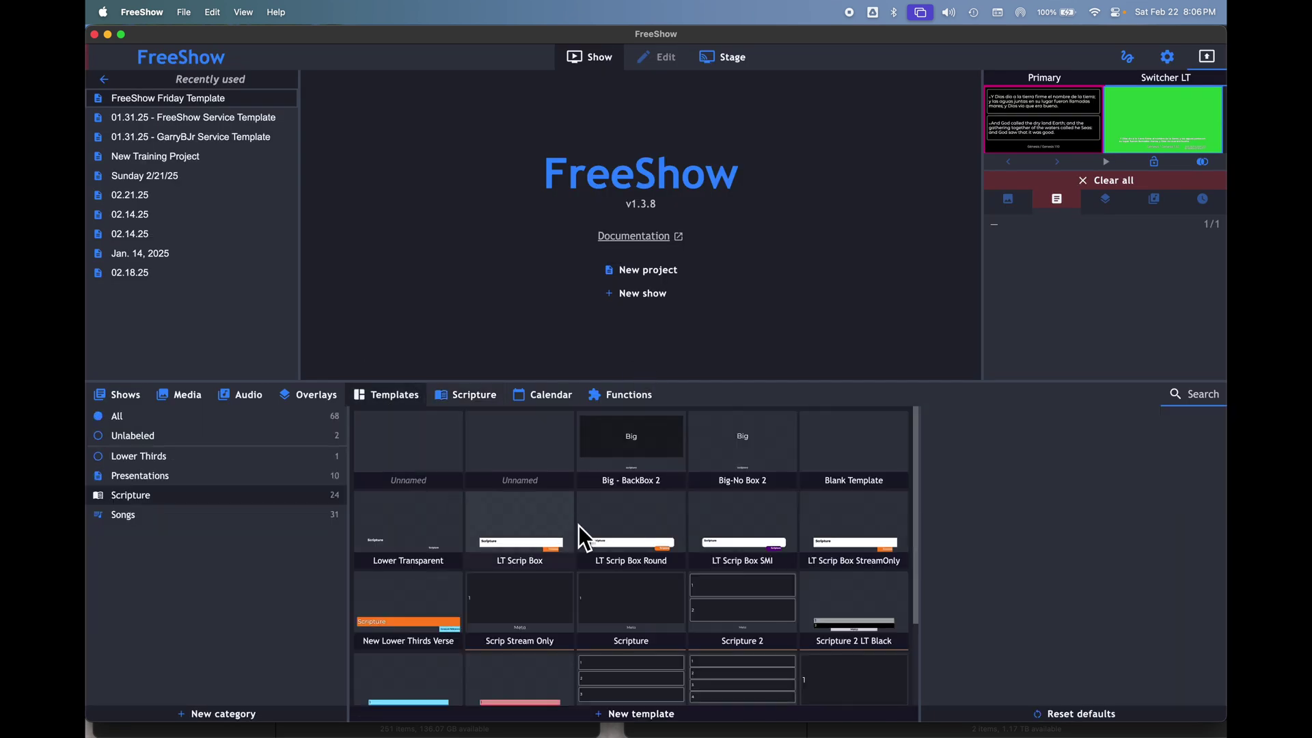
{"action": "right_click", "coordinate": [748, 599]}
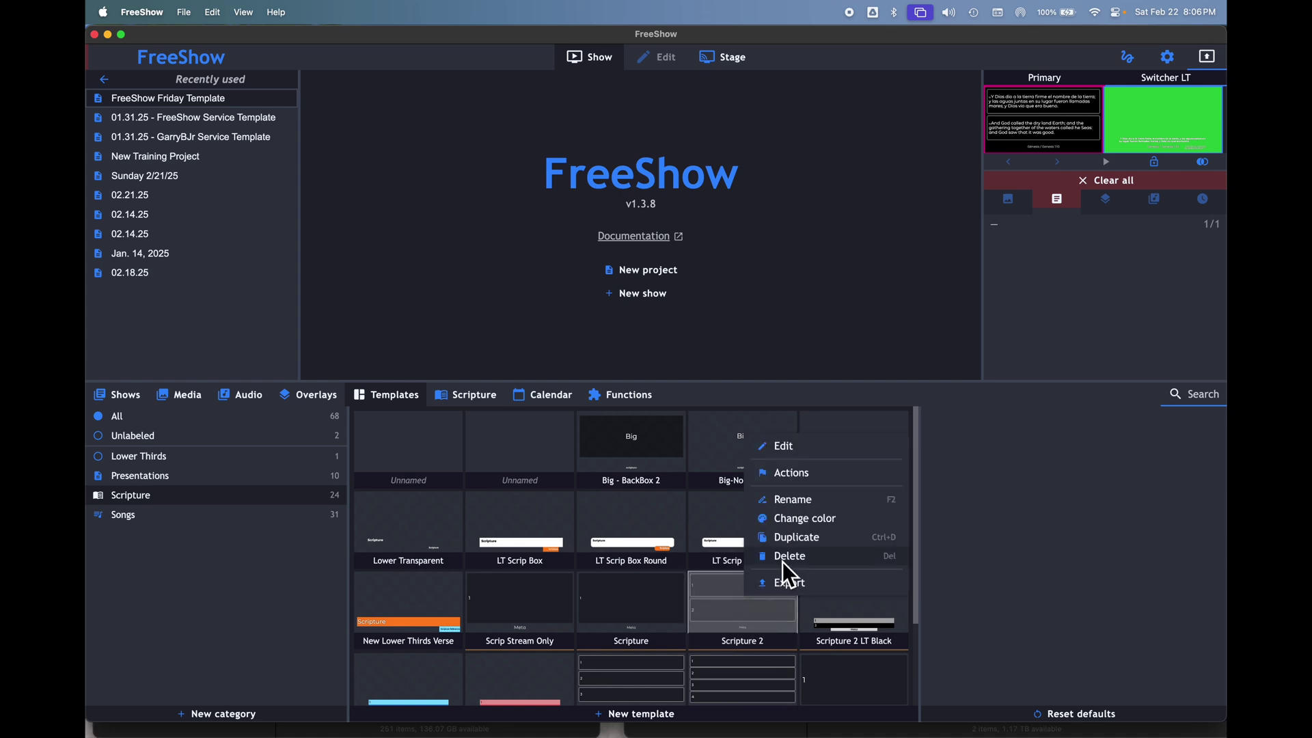
{"action": "left_click", "coordinate": [793, 544]}
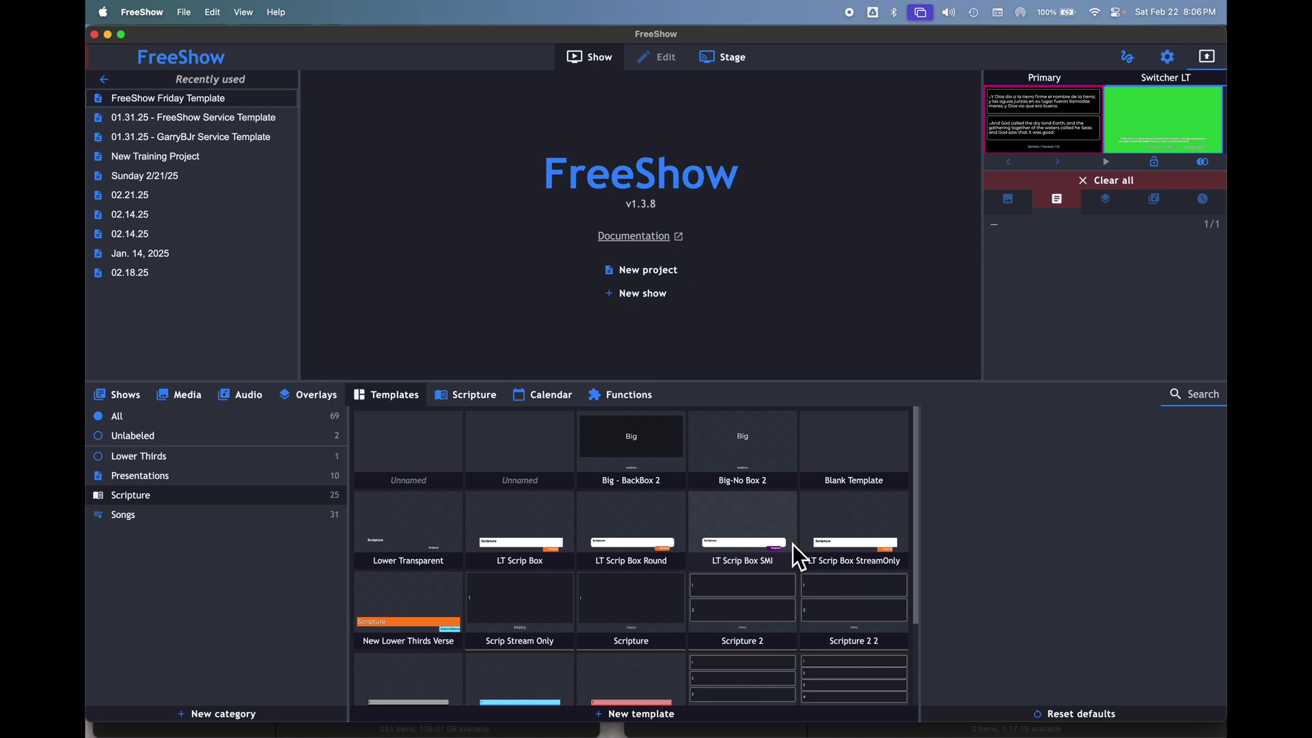
- Rename the 'Scripture 2 2' copy to 'Scripture 2 NoBox'
{"action": "right_click", "coordinate": [860, 621]}
{"action": "left_click", "coordinate": [909, 526]}
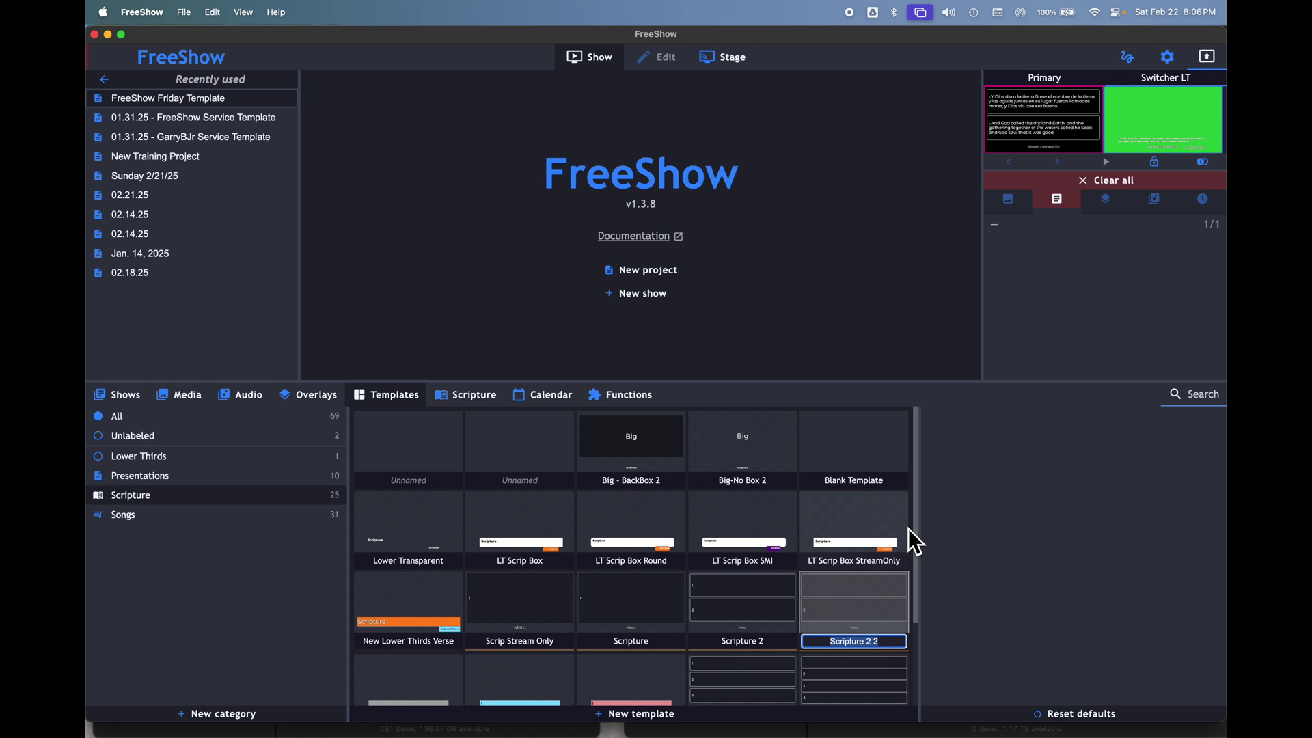
{"action": "left_click", "coordinate": [890, 642]}
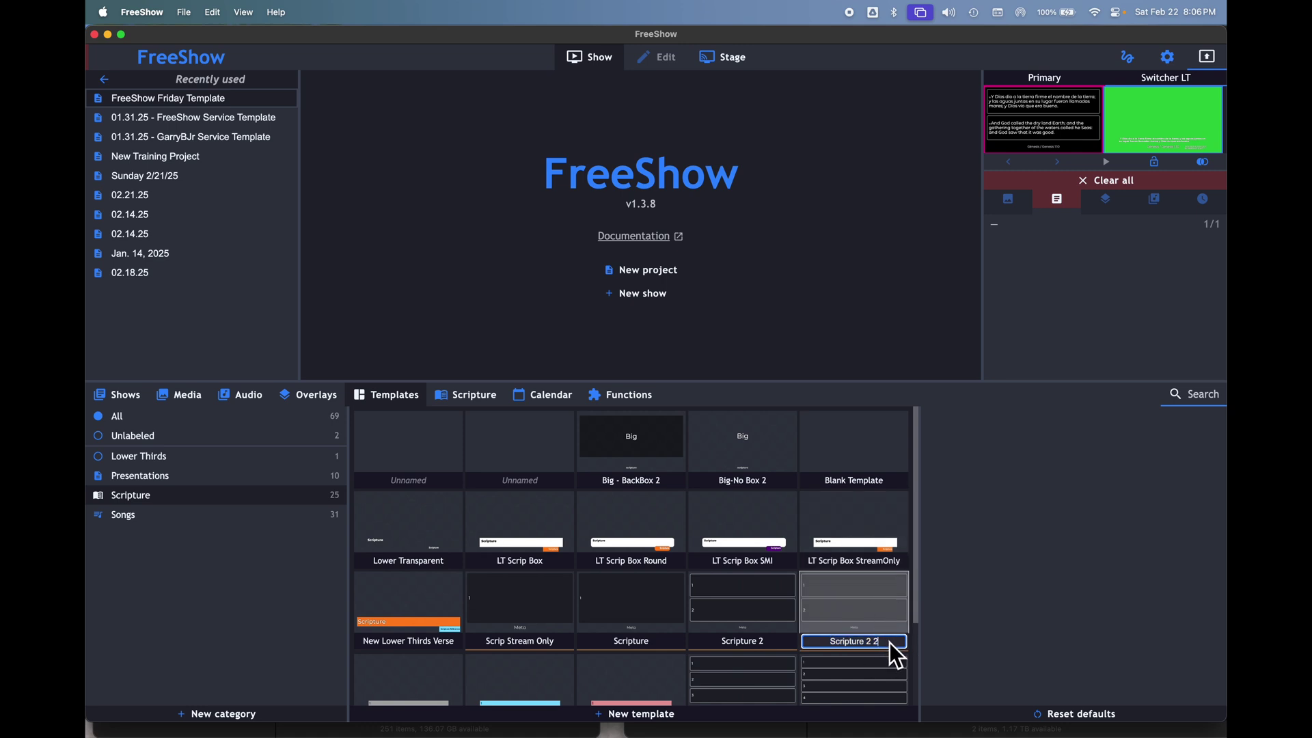
{"action": "key", "text": "BackSpace"}
{"action": "key", "text": "BackSpace"}
{"action": "type", "text": "NoBox"}
{"action": "key", "text": "Return"}
{"action": "scroll", "coordinate": [745, 612], "scroll_direction": "down", "scroll_amount": 3}
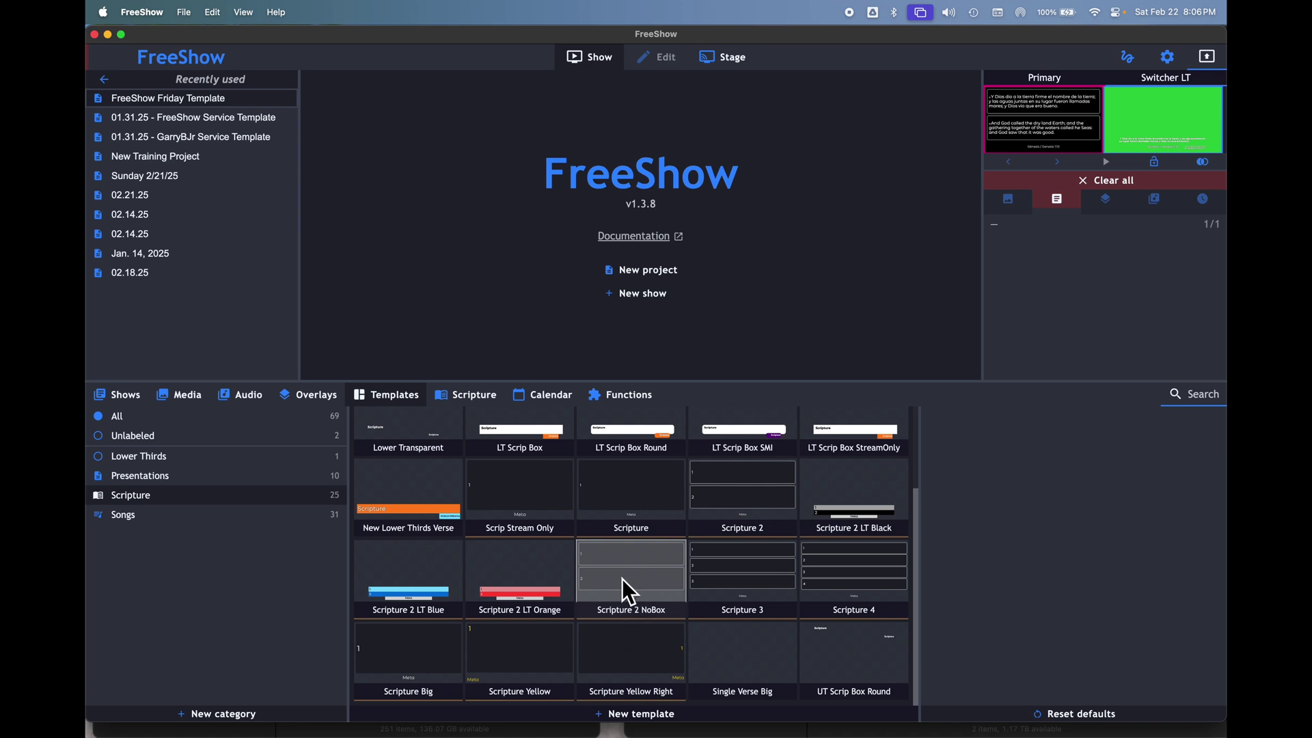
- Edit the Scripture 2 NoBox template and select verse textboxes 1 and 2 in turn
{"action": "right_click", "coordinate": [627, 592]}
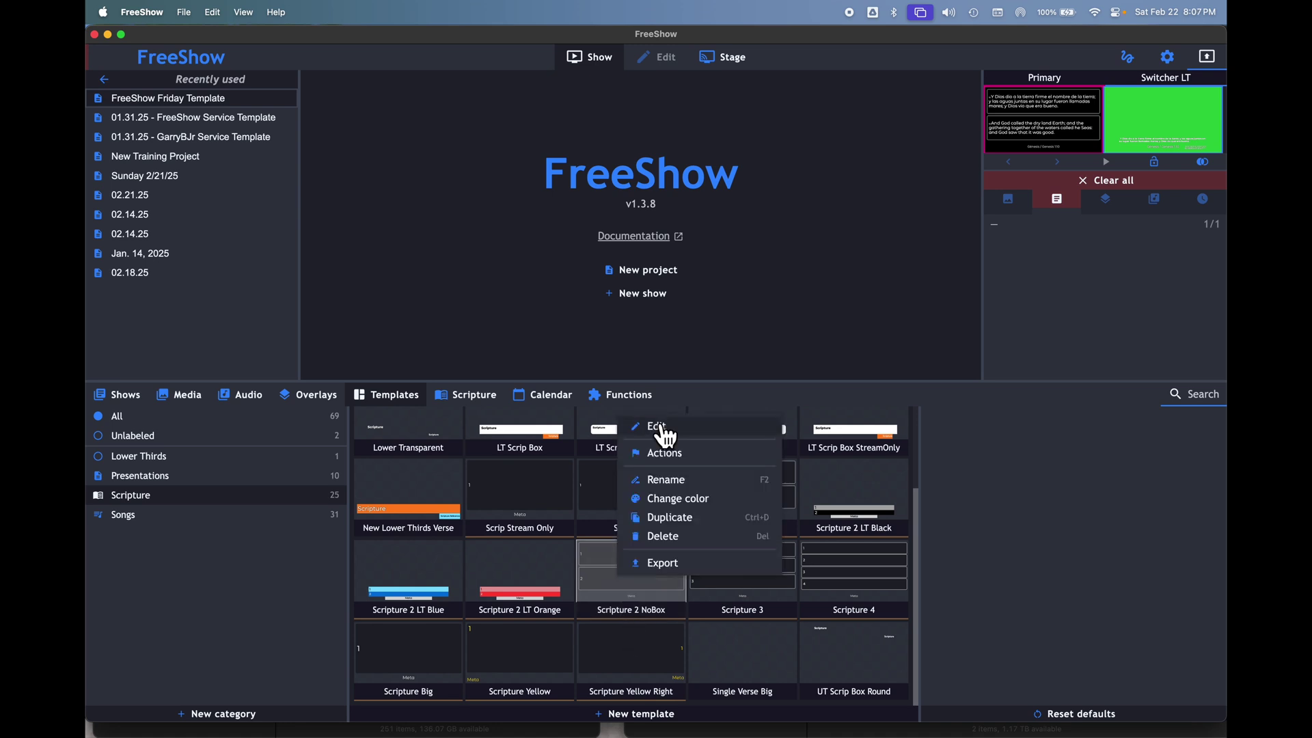
{"action": "left_click", "coordinate": [660, 428]}
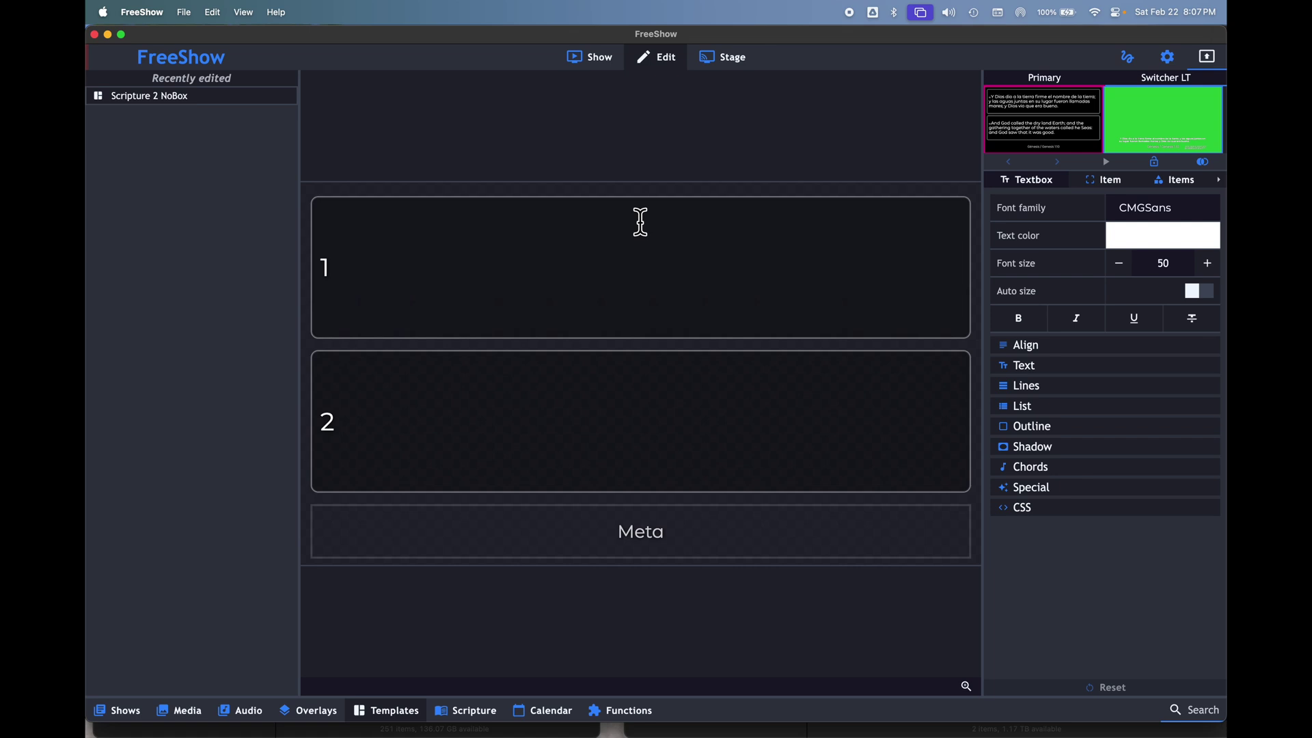
{"action": "left_click", "coordinate": [680, 261]}
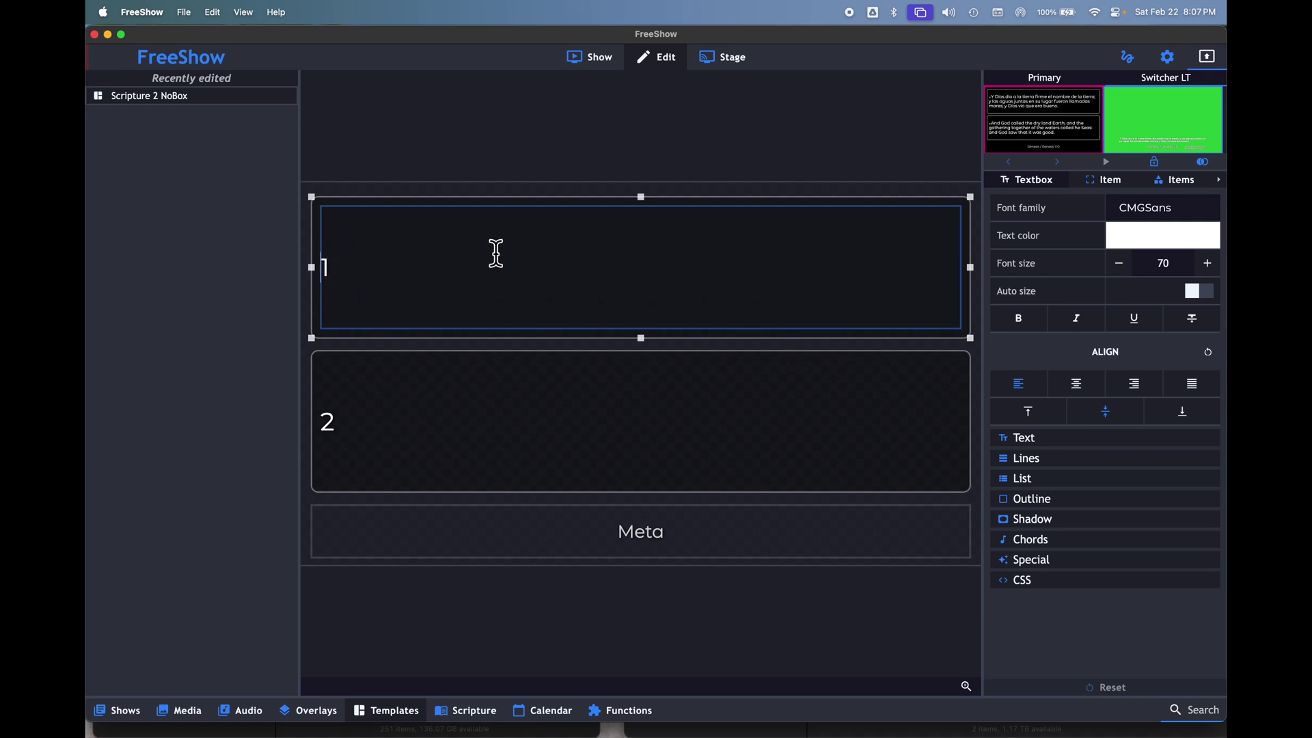
{"action": "left_click", "coordinate": [476, 384]}
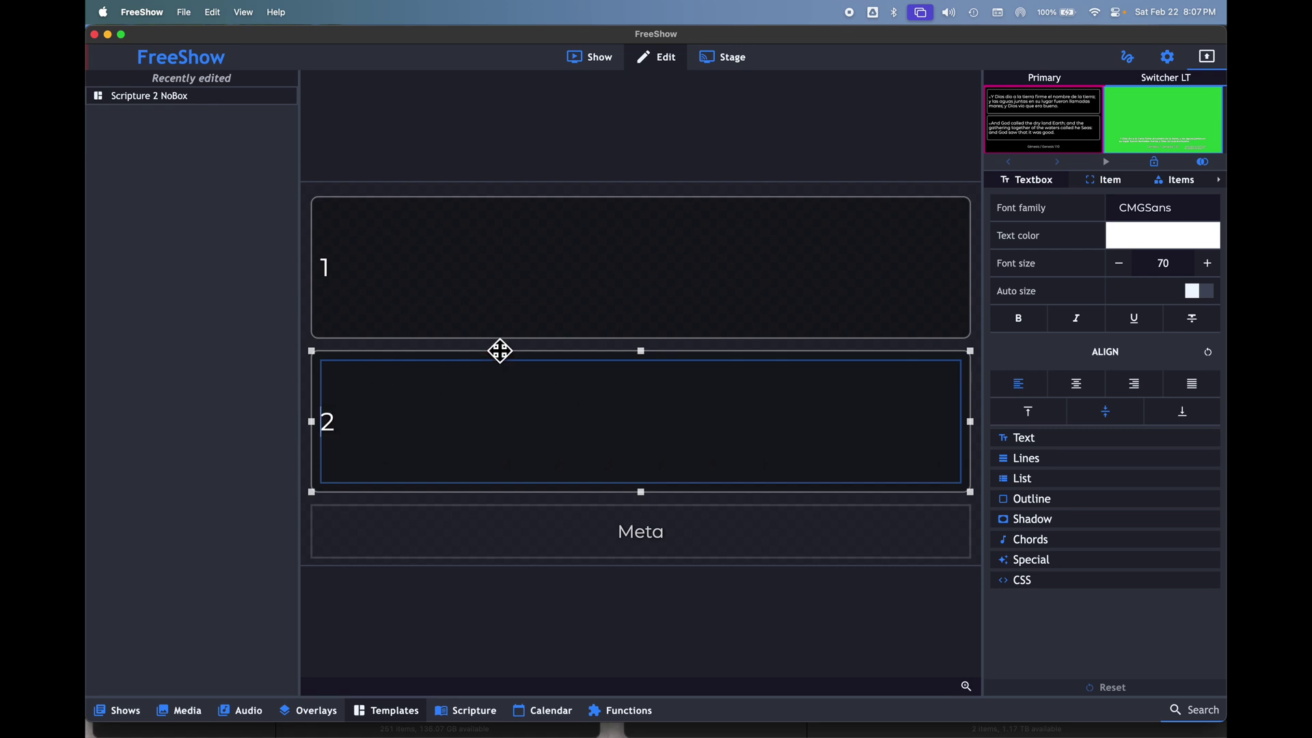
{"action": "left_click", "coordinate": [544, 216]}
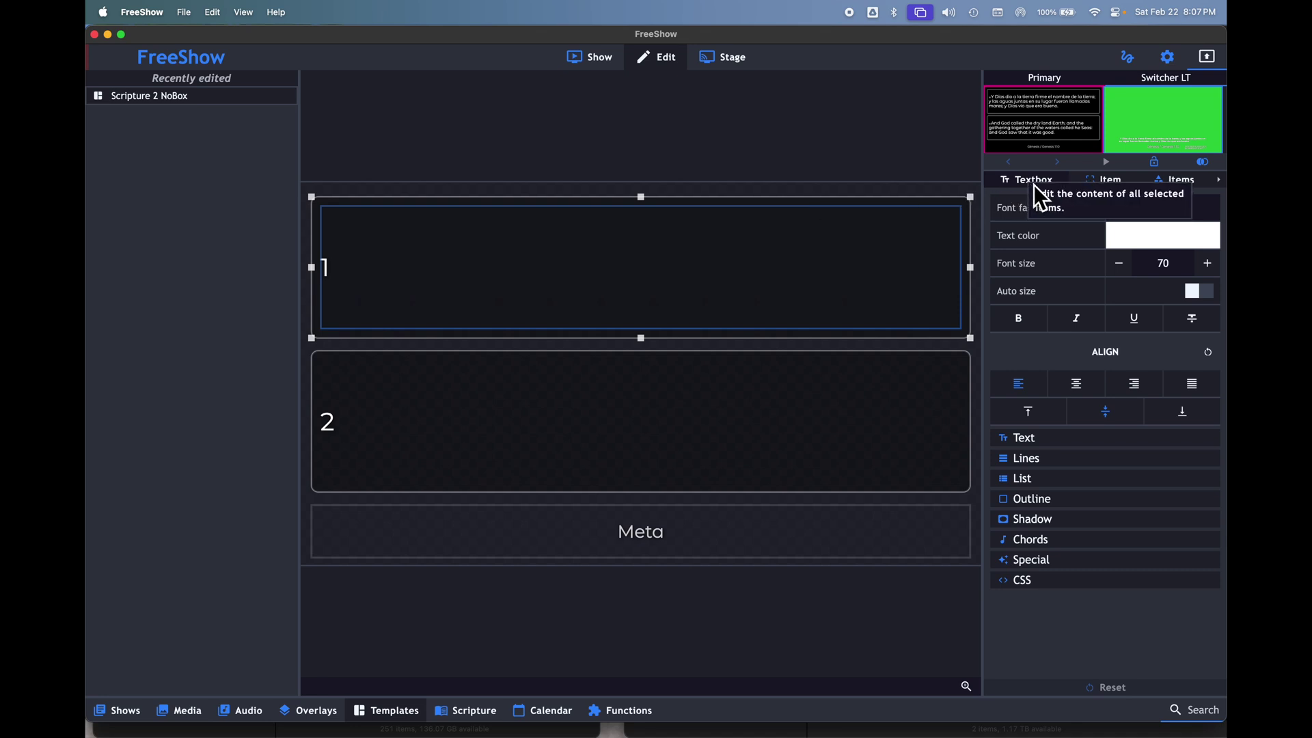
- Set Border Width to 0 on textbox 1 and textbox 2, then return to the Show view
{"action": "left_click", "coordinate": [1102, 182]}
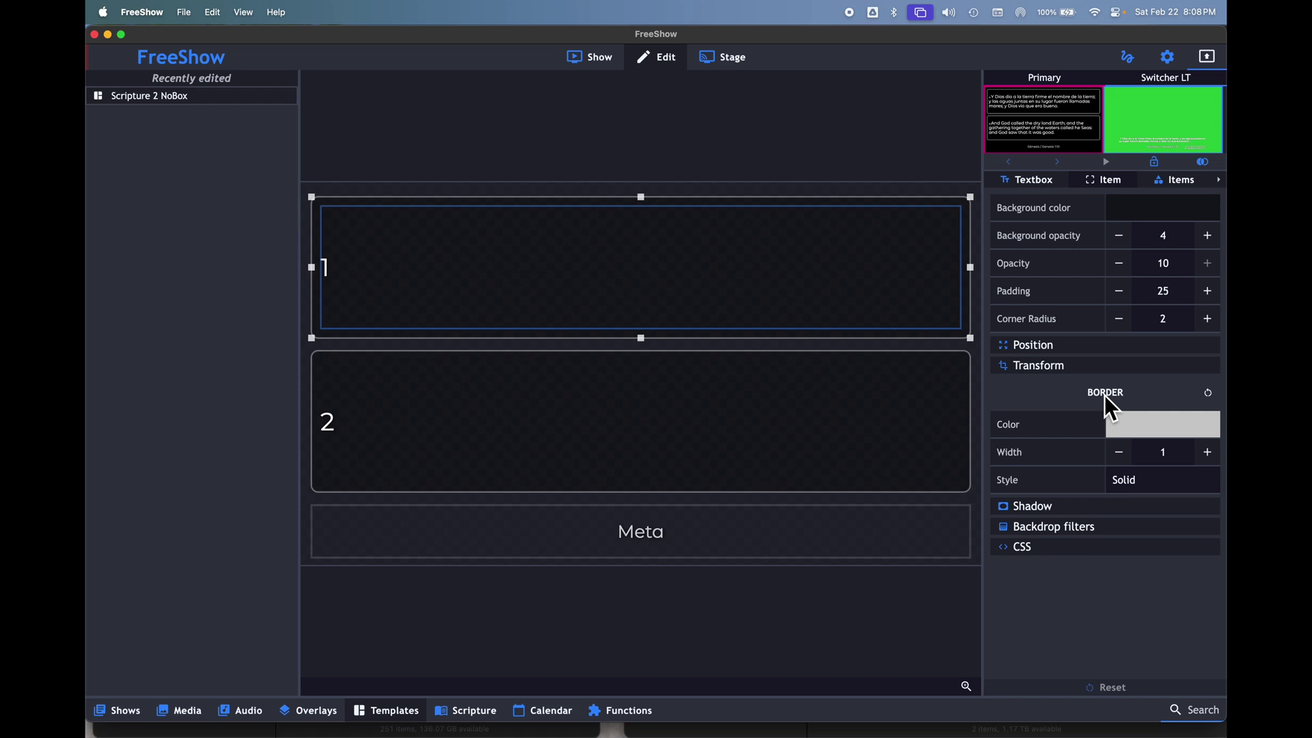
{"action": "left_click", "coordinate": [1119, 453]}
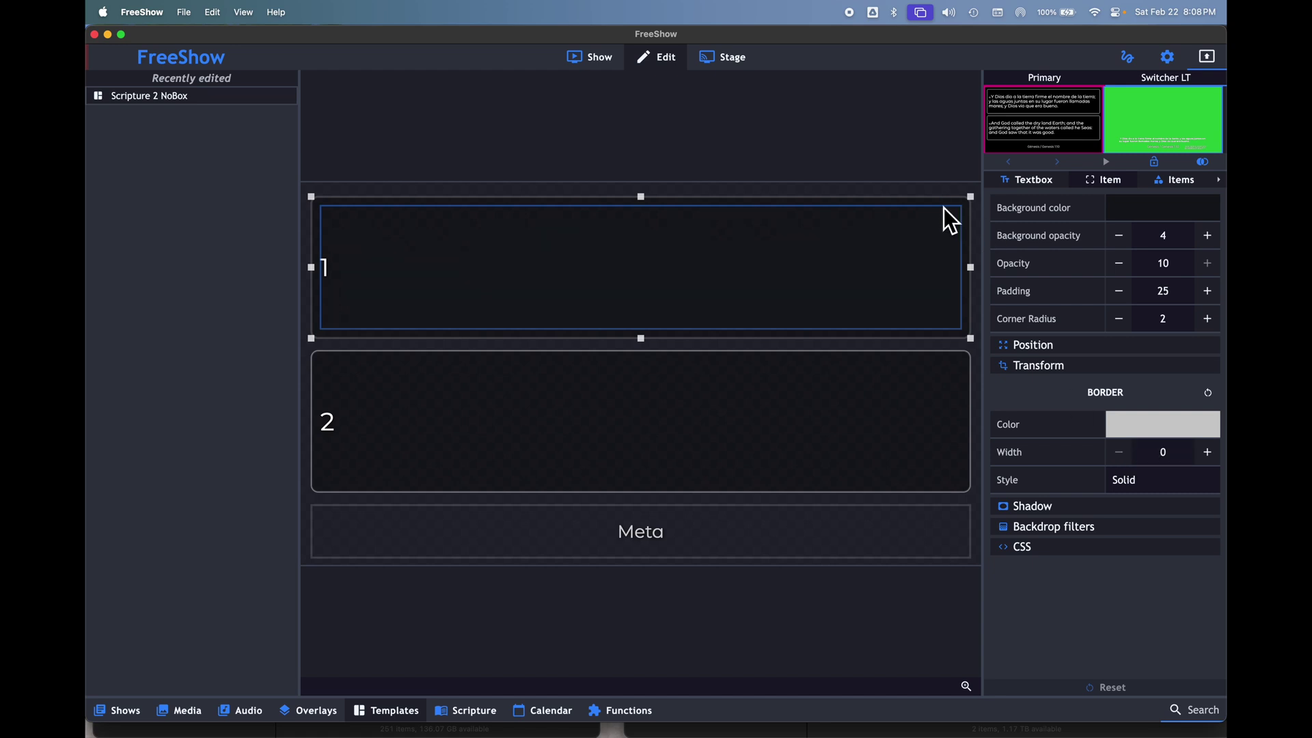
{"action": "left_click", "coordinate": [869, 402]}
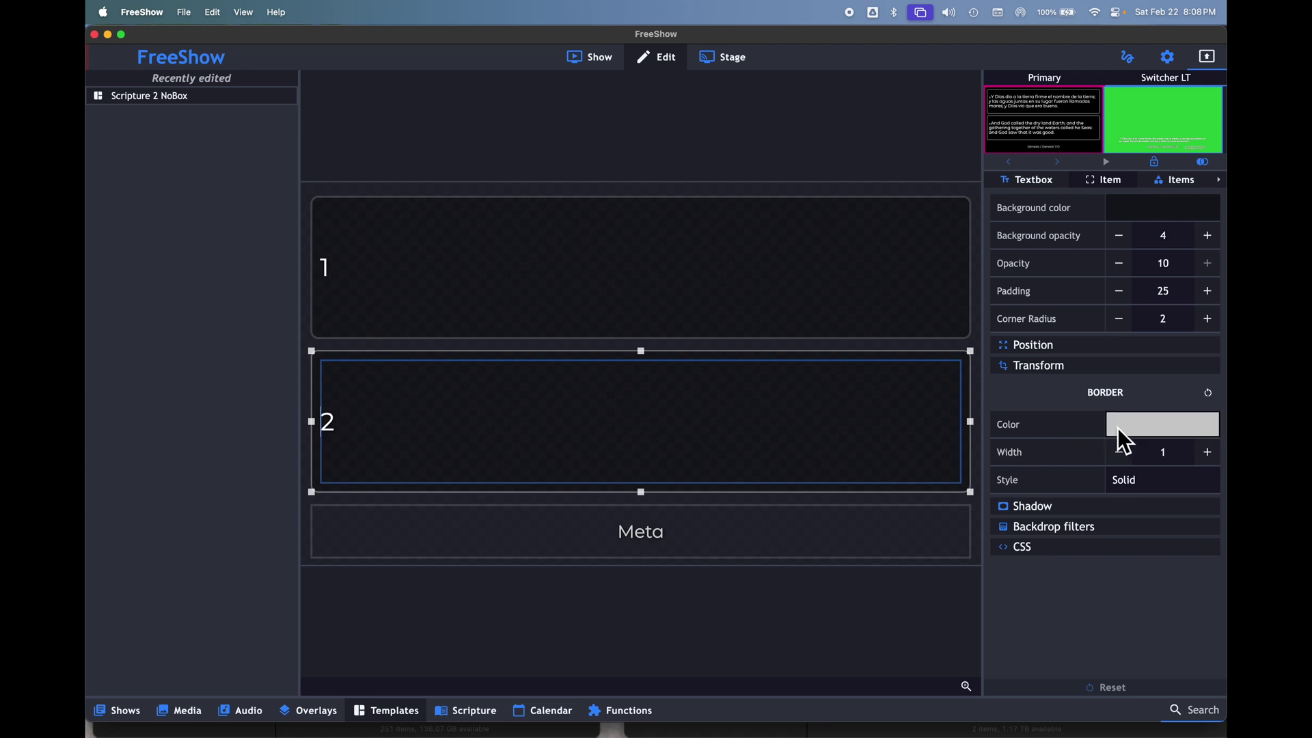
{"action": "left_click", "coordinate": [1117, 452]}
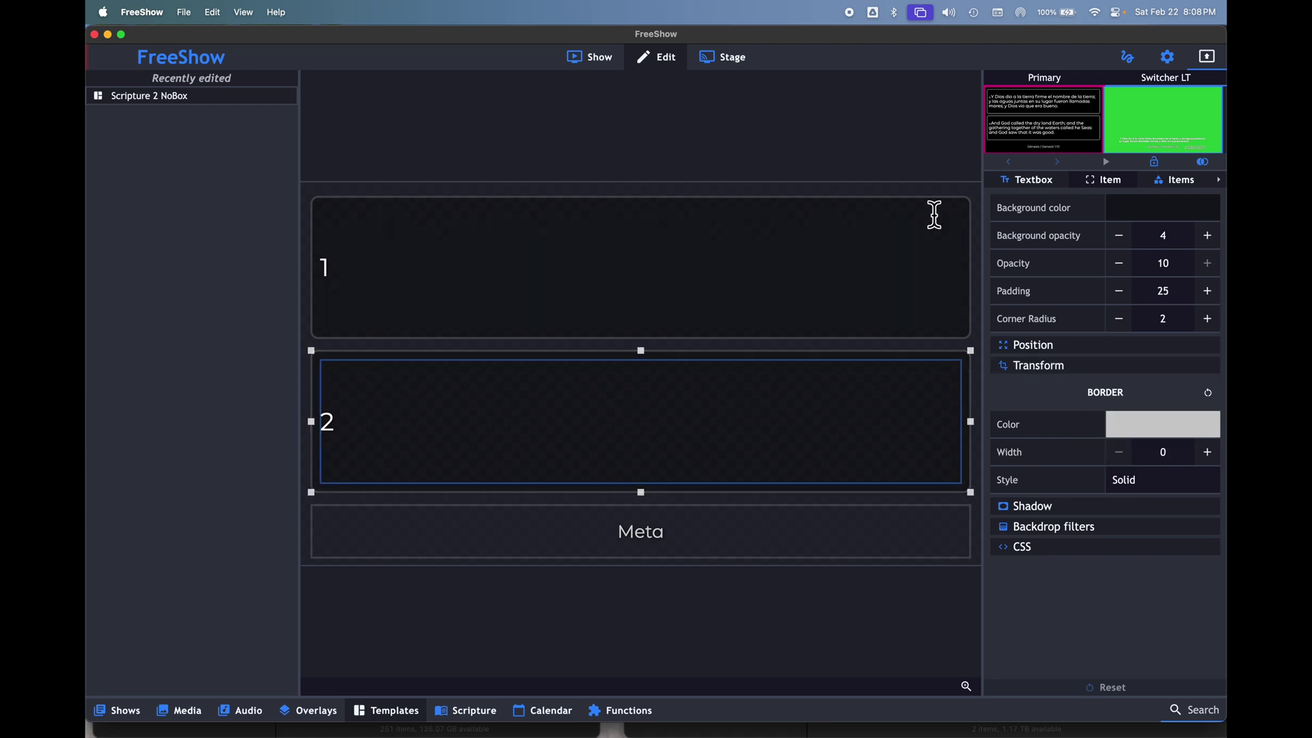
{"action": "left_click", "coordinate": [600, 66]}
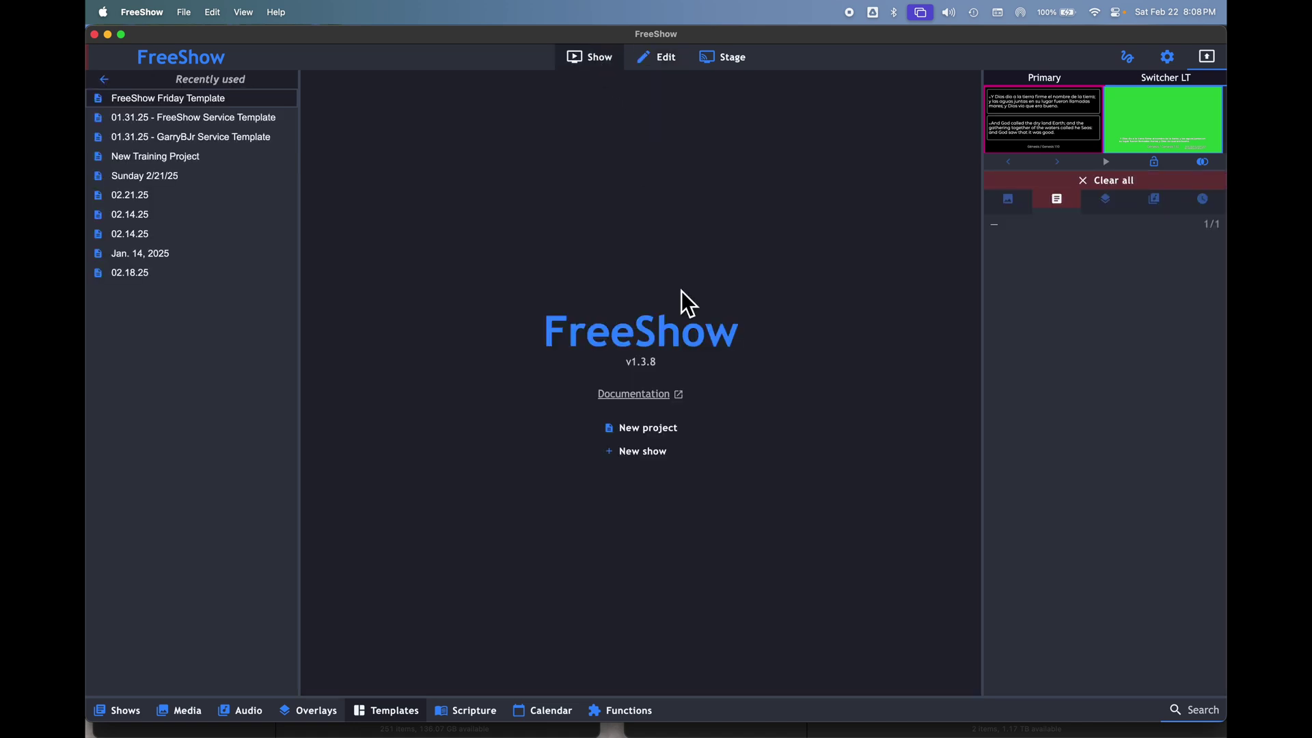
- Preview Génesis 1:6 and switch the scripture template to Scripture 2 NoBox
{"action": "left_click", "coordinate": [469, 709]}
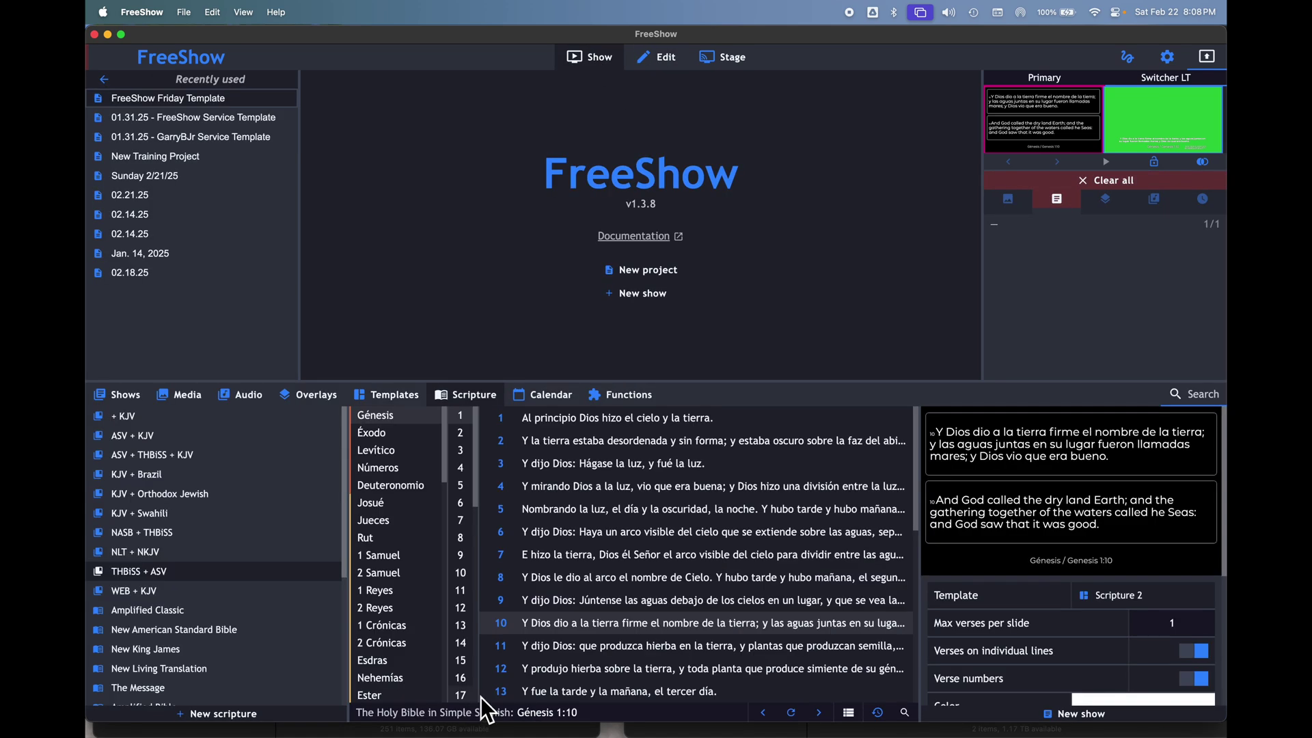
{"action": "left_click", "coordinate": [672, 544]}
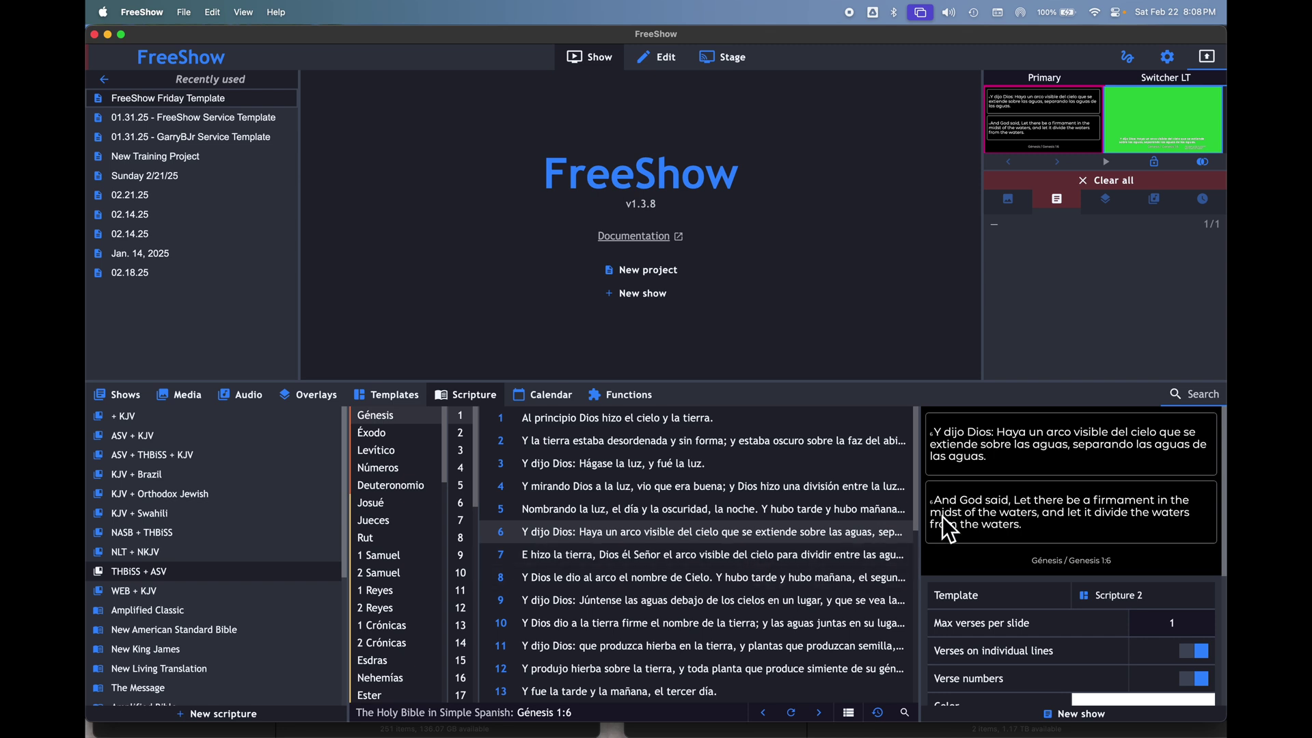
{"action": "left_click", "coordinate": [1109, 606]}
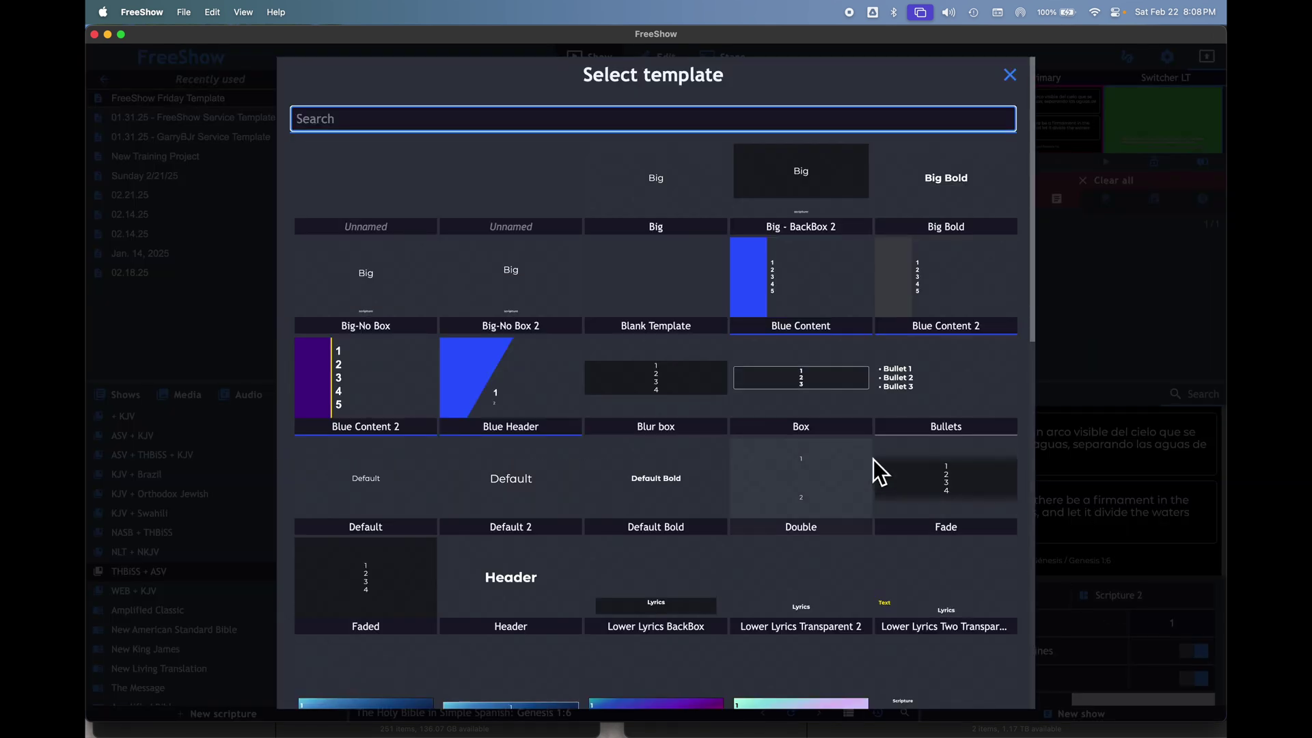
{"action": "scroll", "coordinate": [638, 460], "scroll_direction": "down", "scroll_amount": 3}
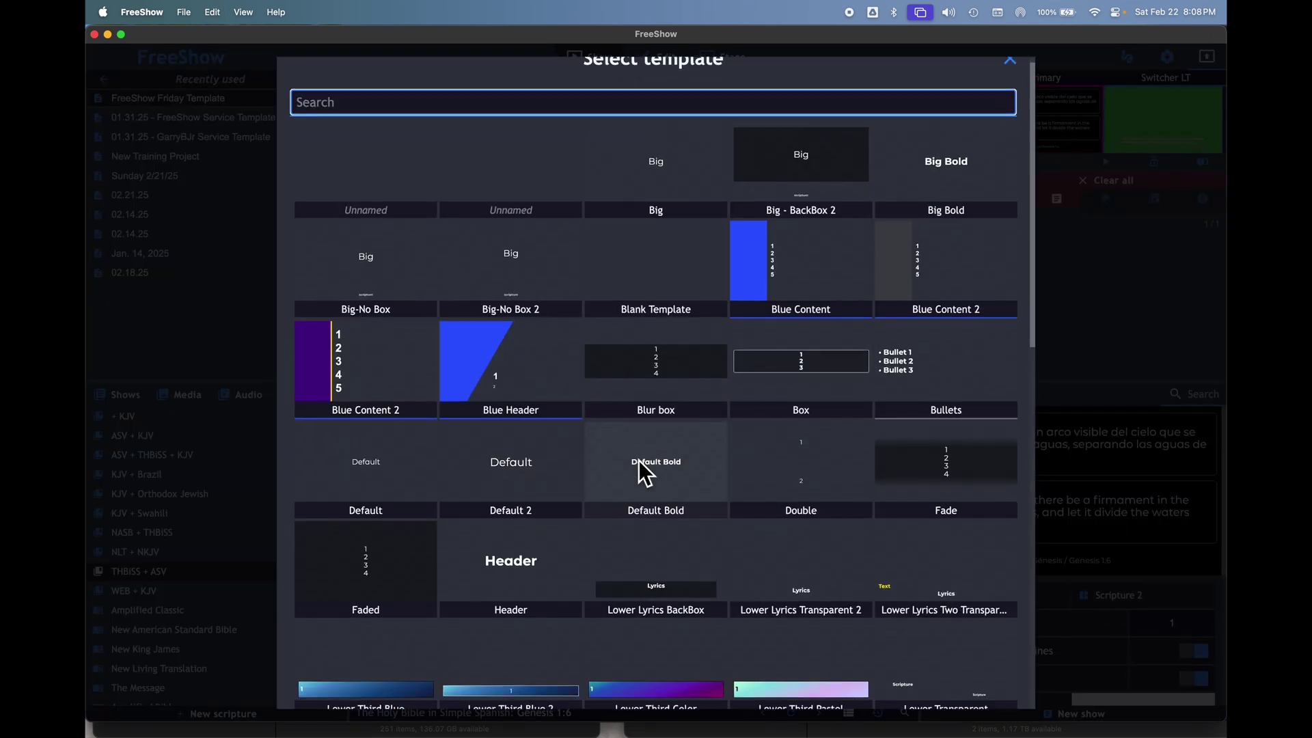
{"action": "scroll", "coordinate": [638, 460], "scroll_direction": "down", "scroll_amount": 7}
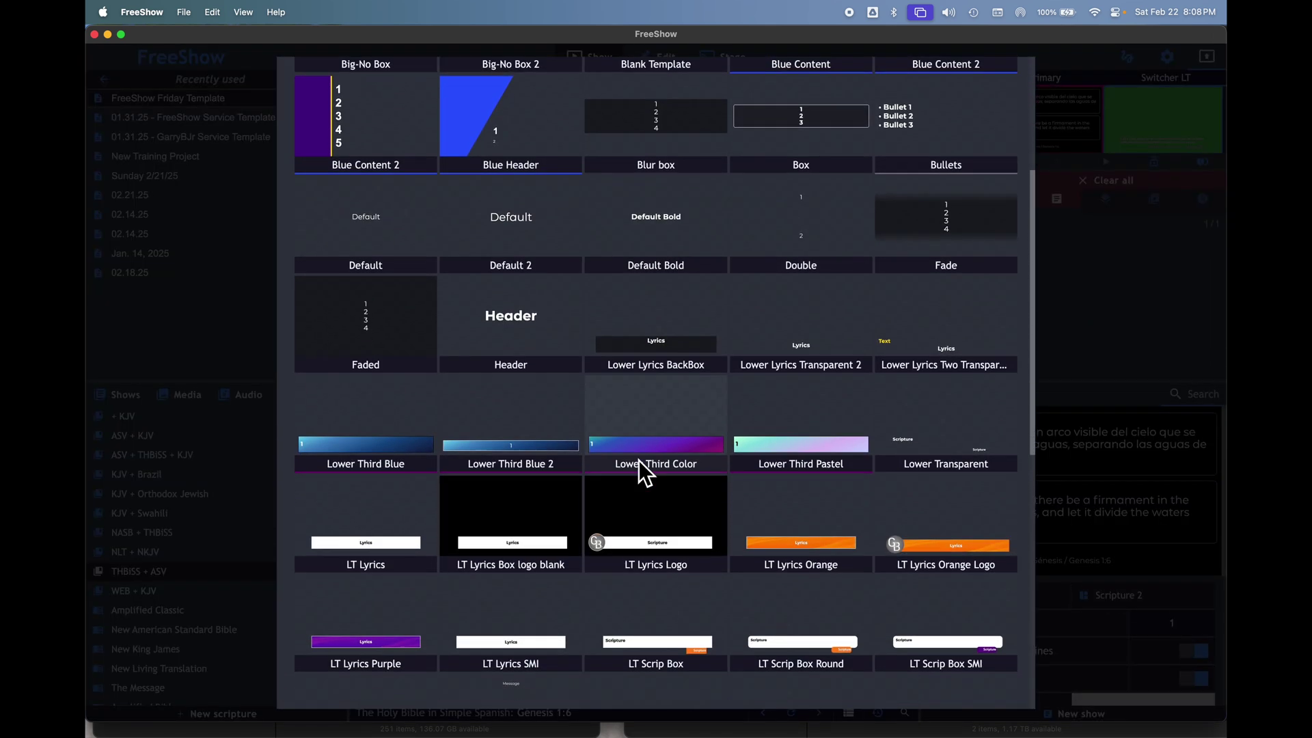
{"action": "scroll", "coordinate": [638, 461], "scroll_direction": "down", "scroll_amount": 3}
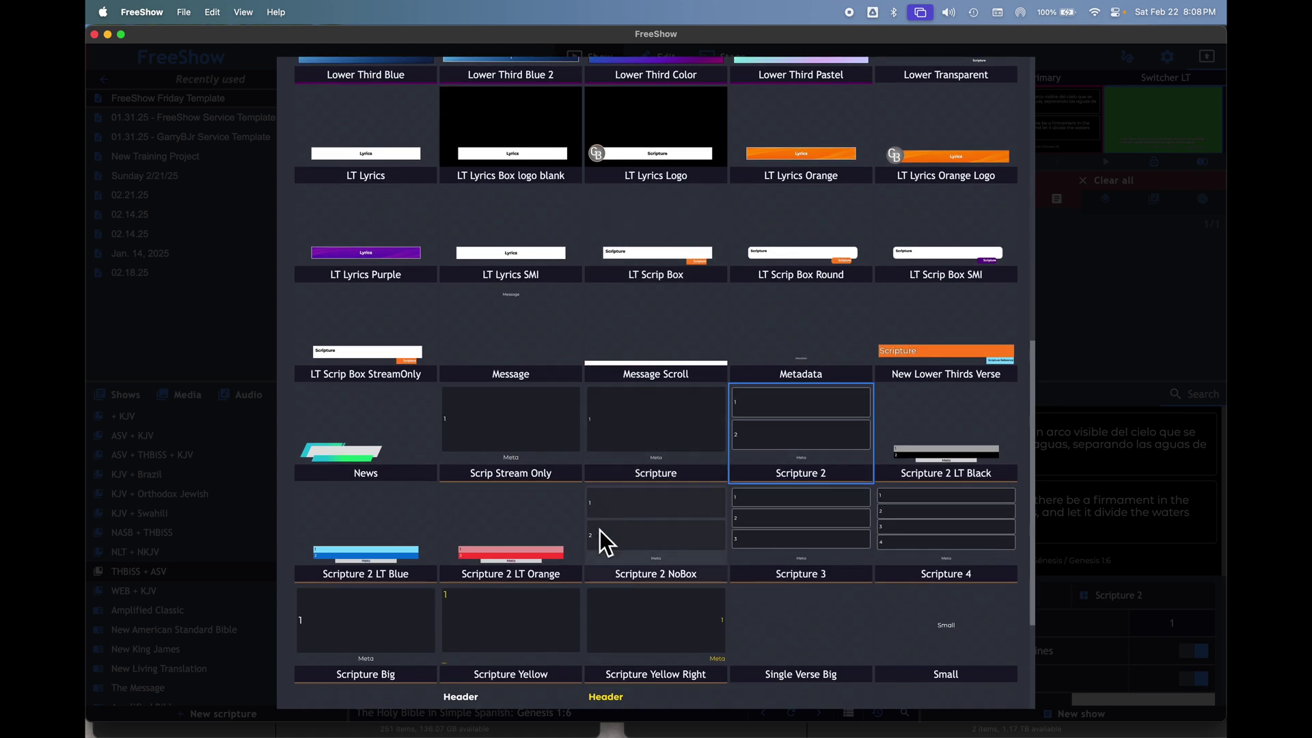
{"action": "left_click", "coordinate": [634, 526]}
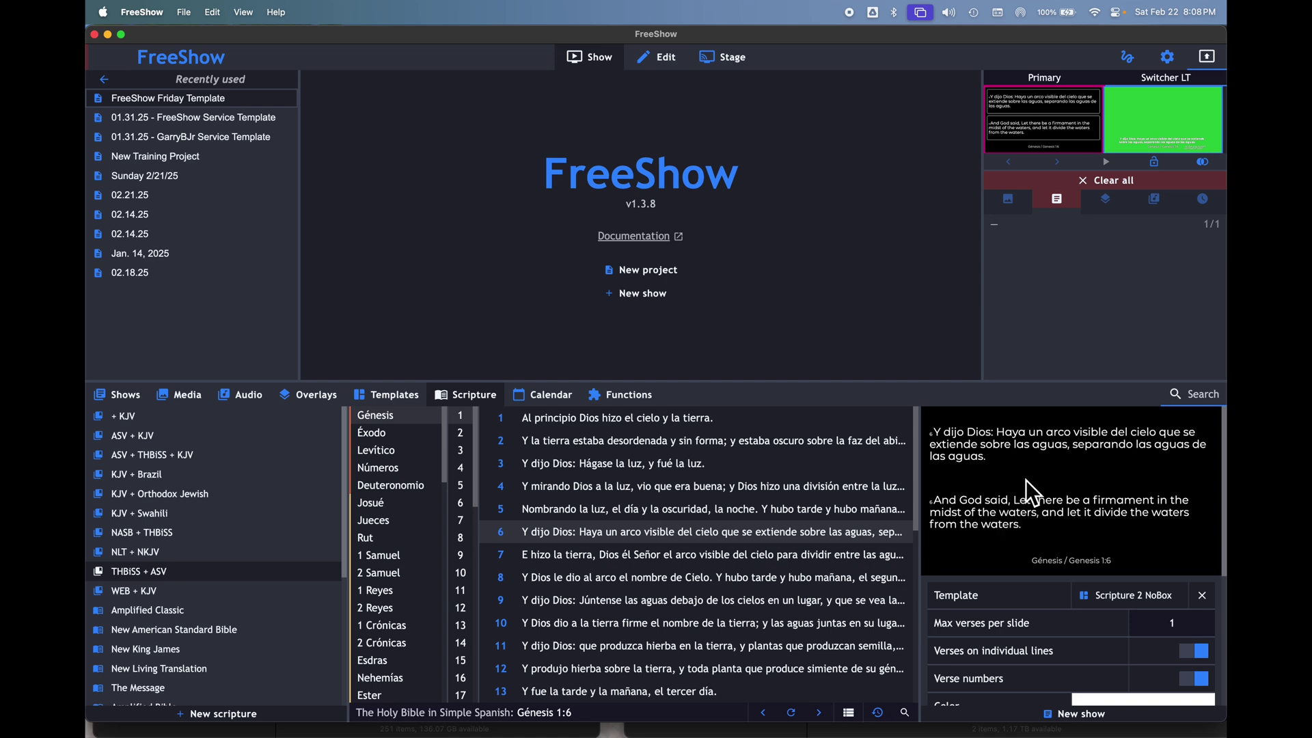
- Show Génesis 1:8 and play YoloBox Files > Grunge Backdrops image 2 as the output background
{"action": "left_click", "coordinate": [742, 582]}
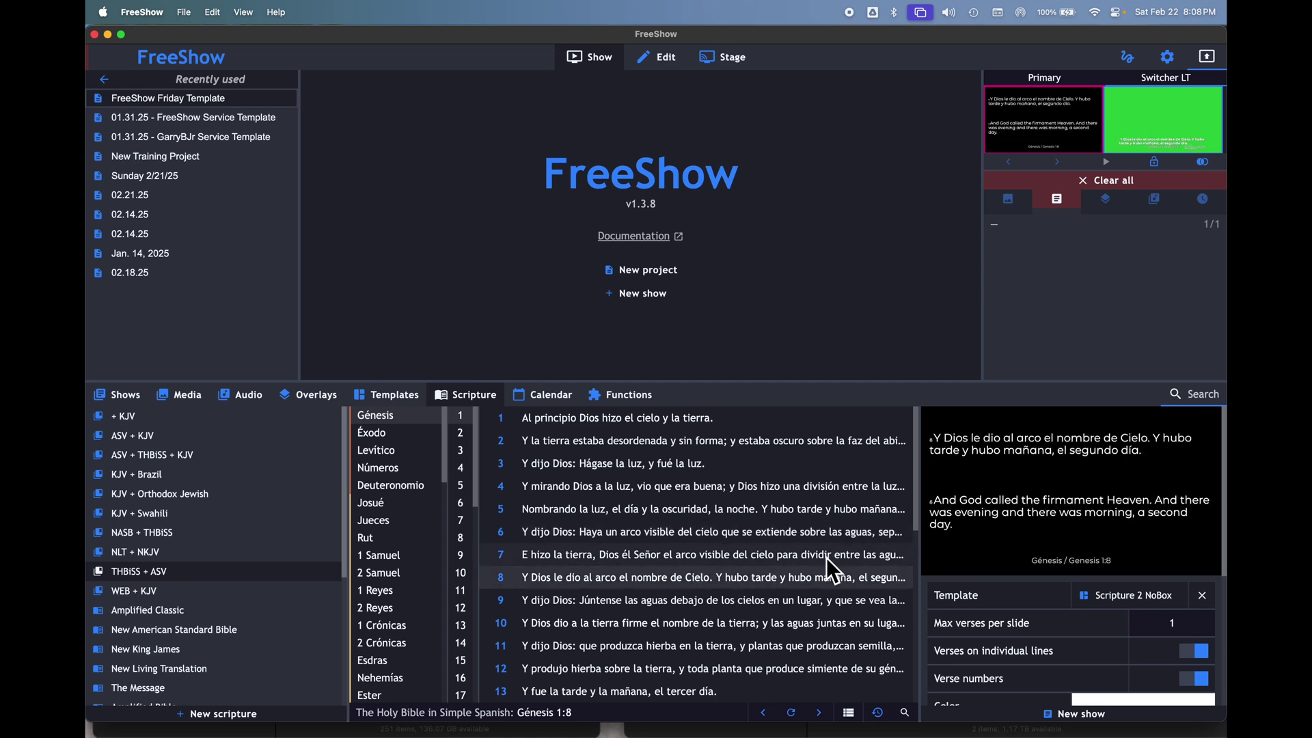
{"action": "left_click", "coordinate": [182, 394]}
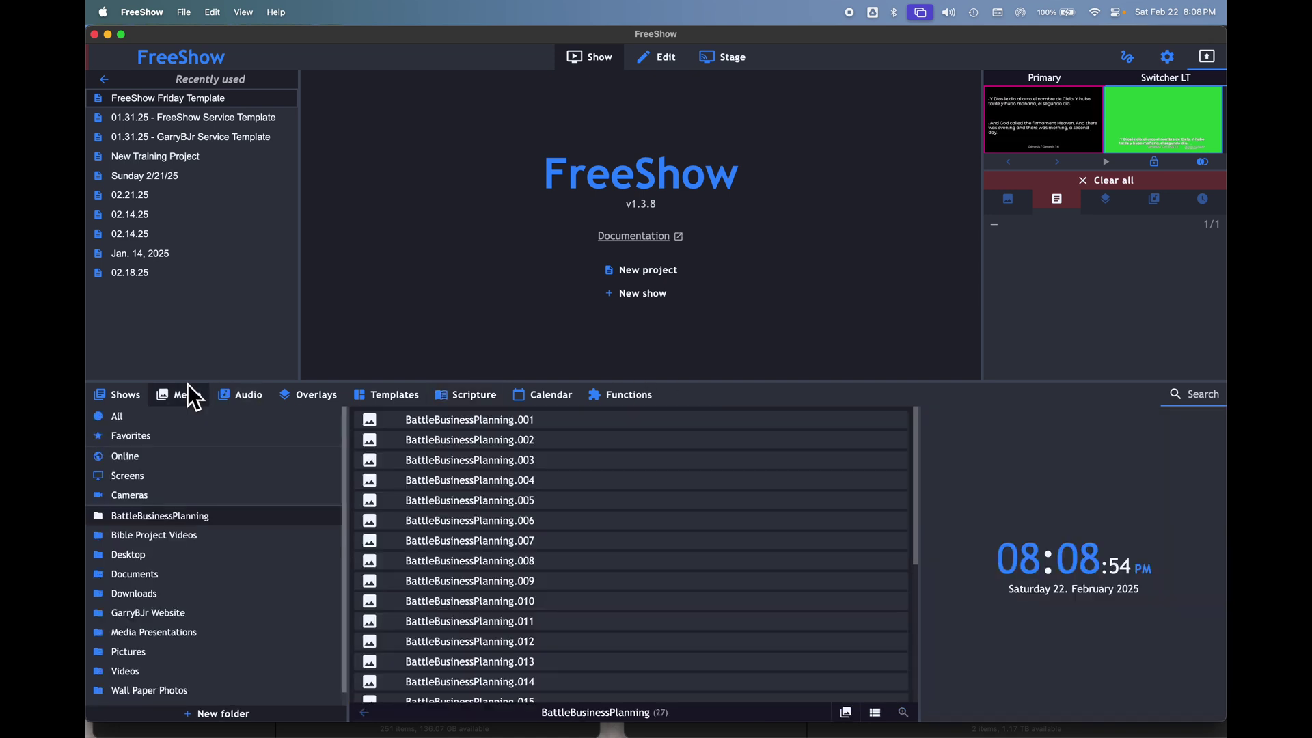
{"action": "left_click", "coordinate": [150, 690]}
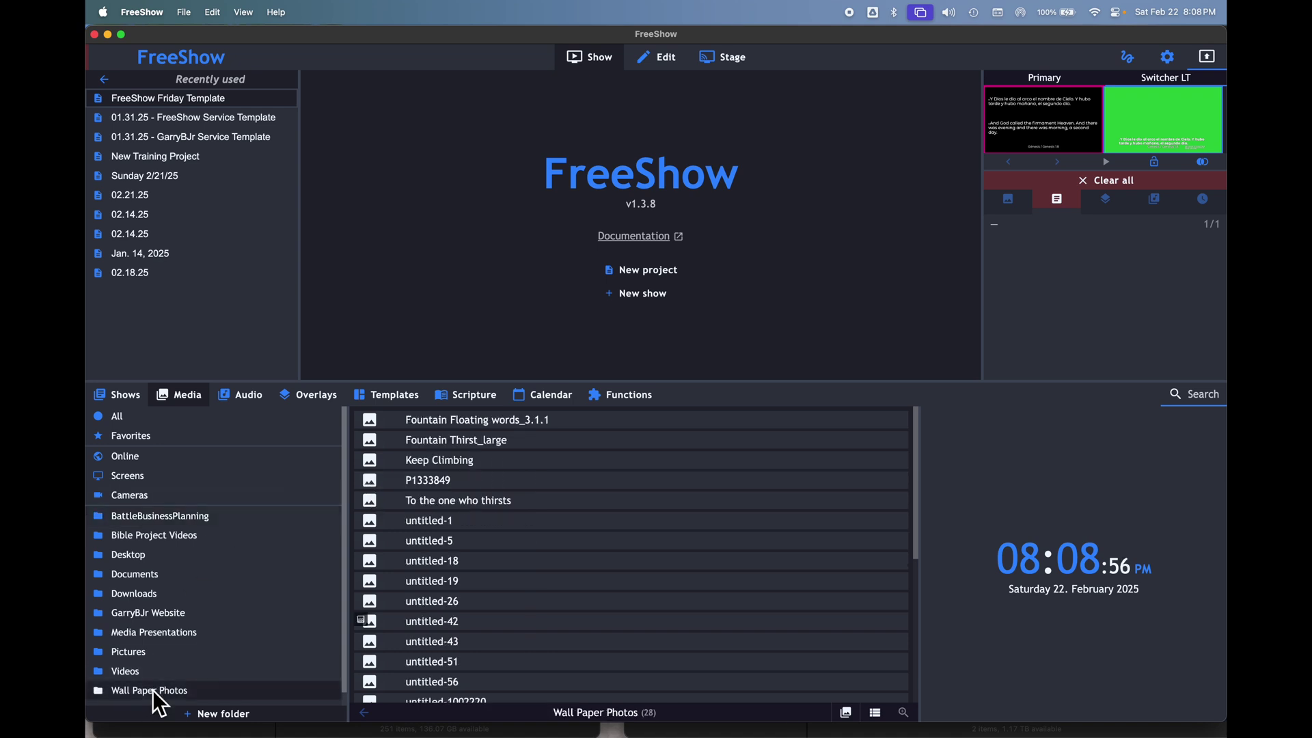
{"action": "left_click", "coordinate": [874, 712]}
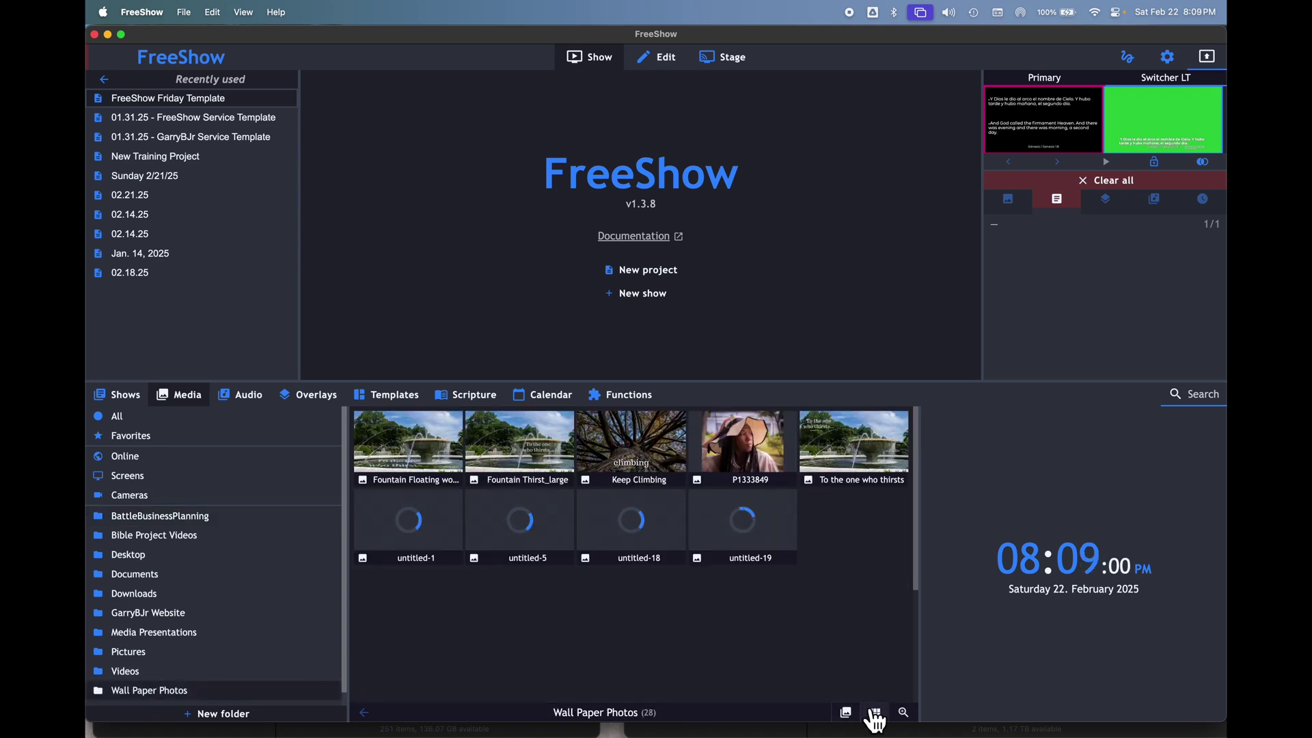
{"action": "scroll", "coordinate": [241, 648], "scroll_direction": "down", "scroll_amount": 1}
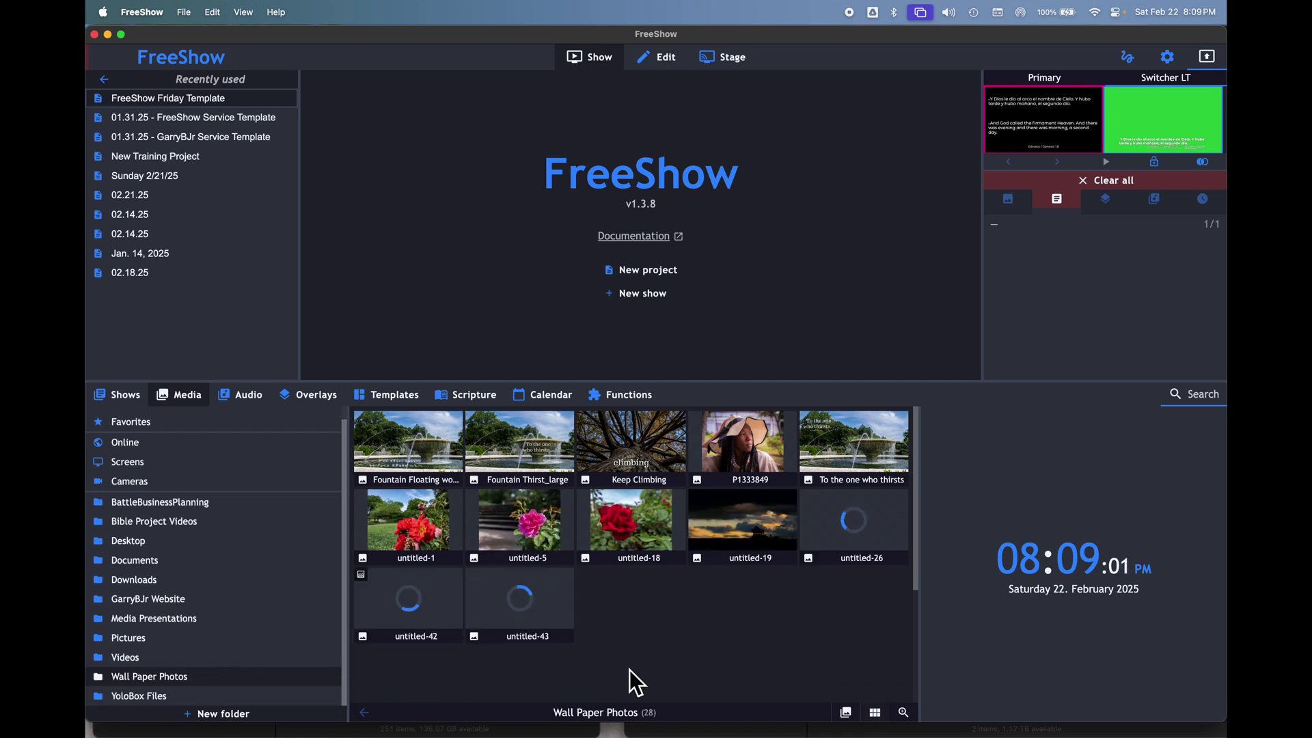
{"action": "left_click", "coordinate": [163, 696]}
{"action": "double_click", "coordinate": [527, 452]}
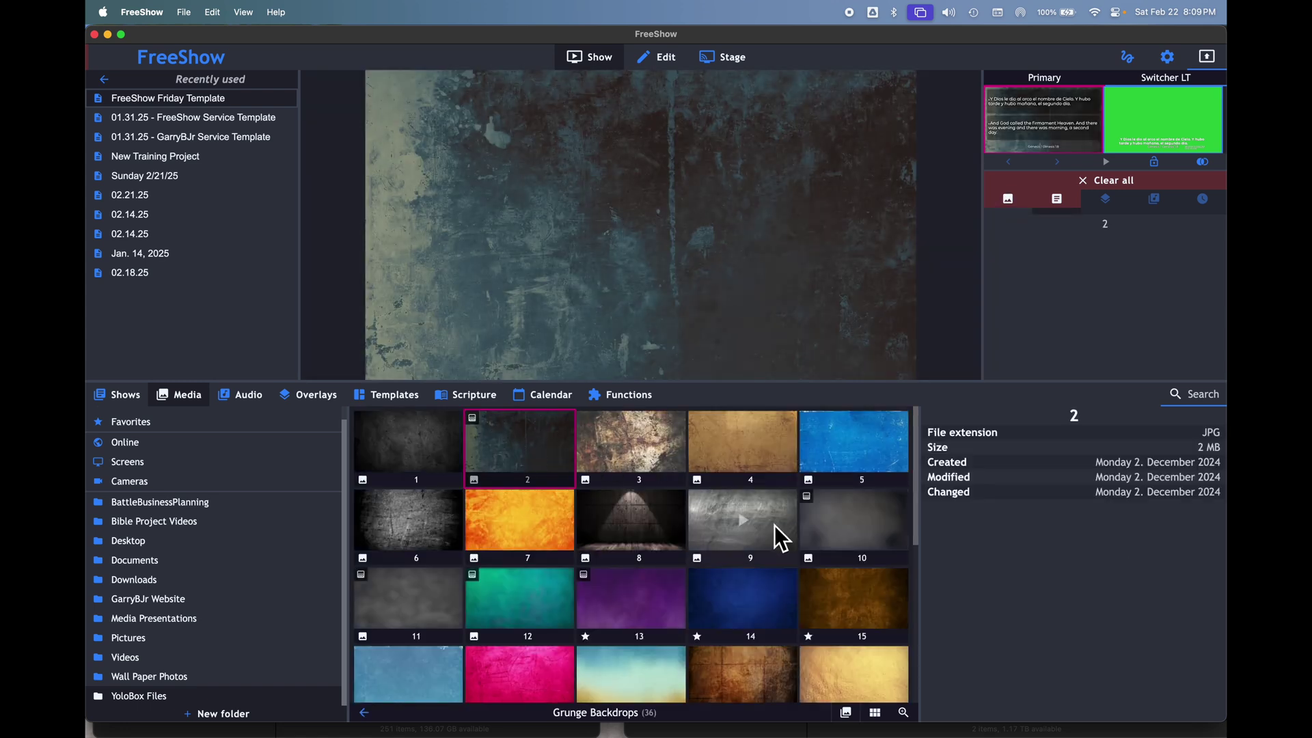
- Send Génesis 1:9 live and review the primary output at full size
{"action": "left_click", "coordinate": [472, 395]}
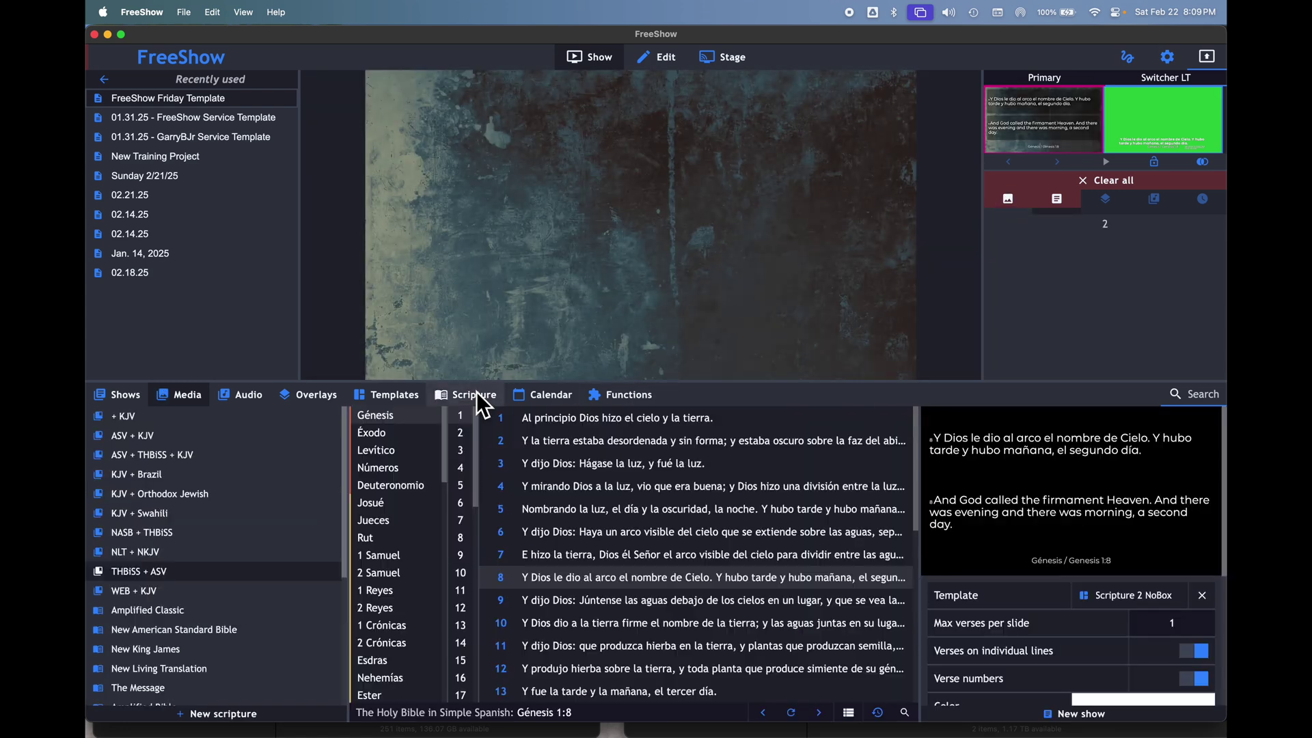
{"action": "left_click", "coordinate": [735, 601]}
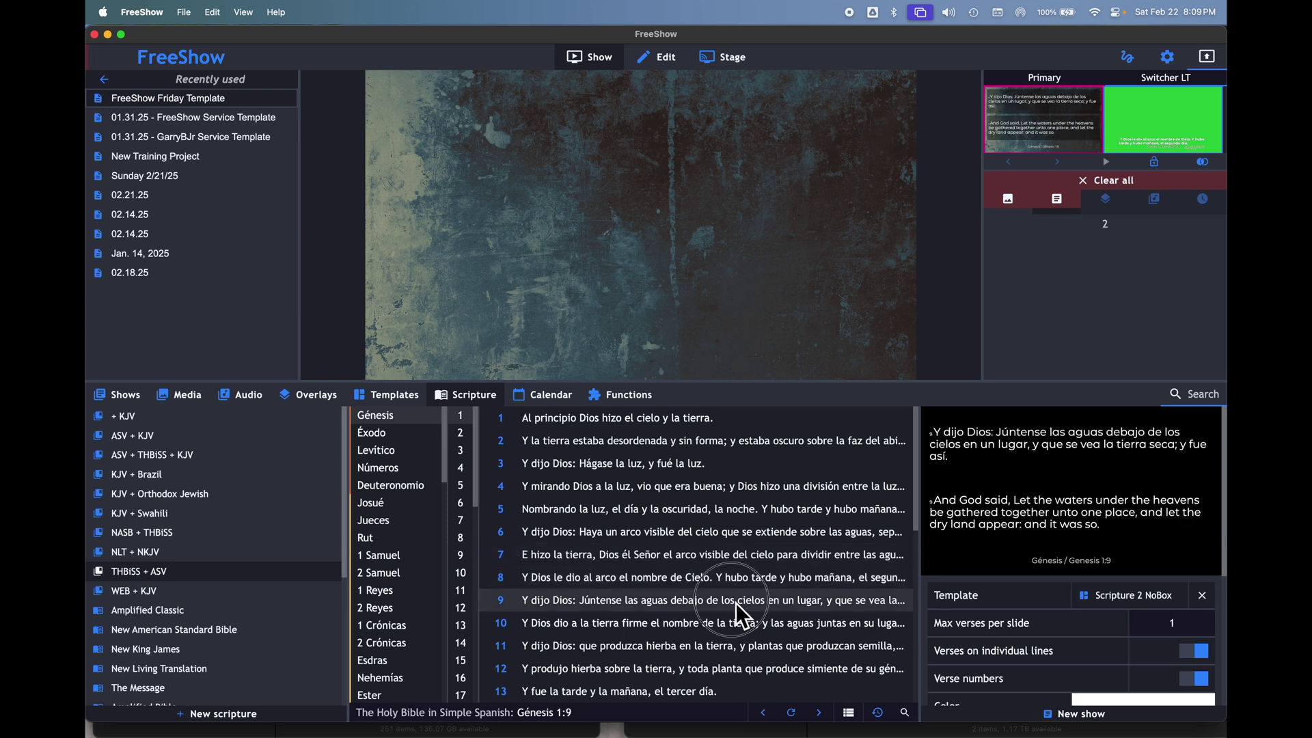
{"action": "left_click", "coordinate": [1038, 145]}
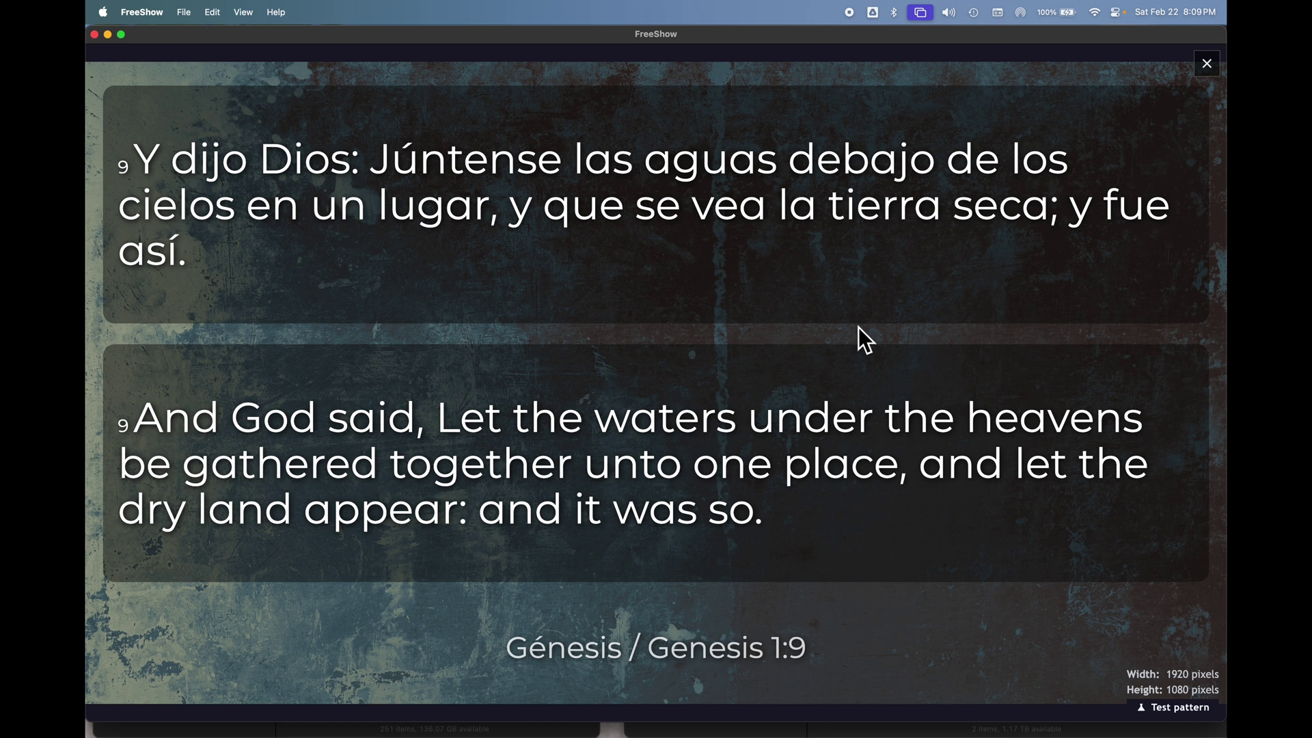
{"action": "key", "text": "Escape"}
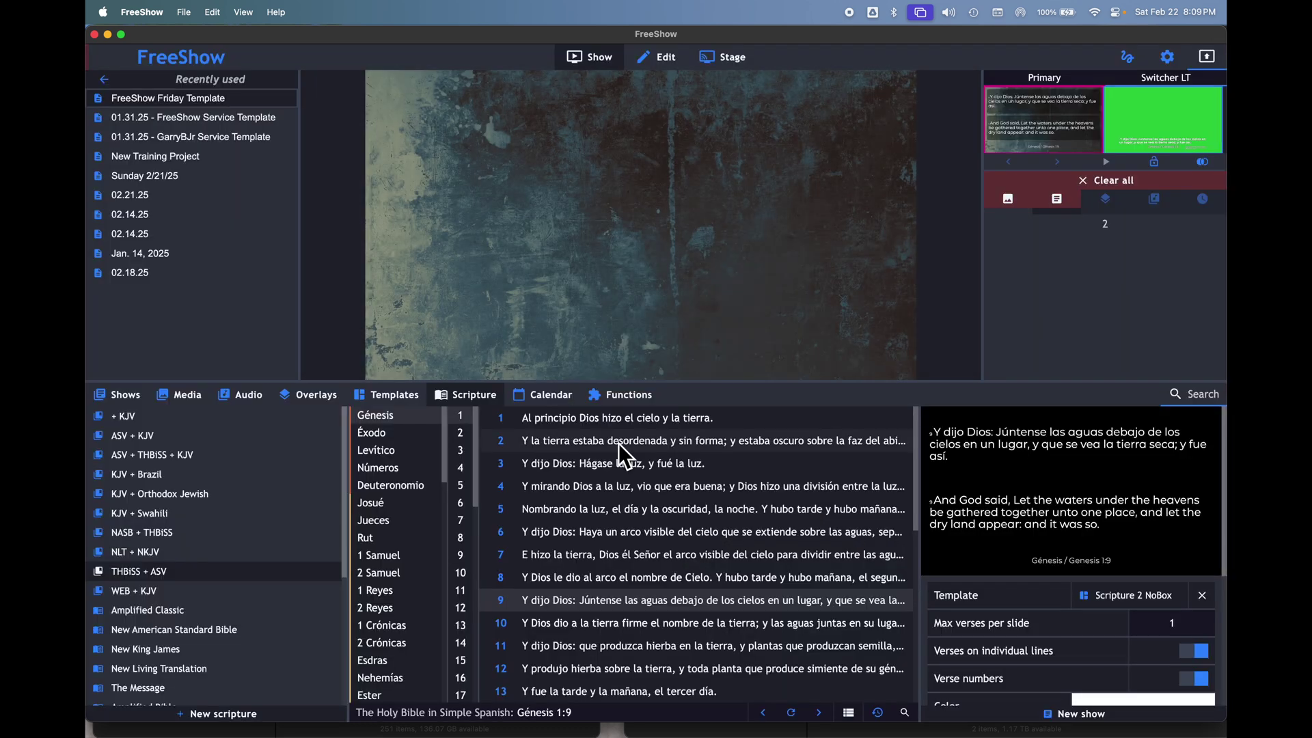
- Edit Scripture 2 NoBox and bring up the top verse box's background settings
{"action": "left_click", "coordinate": [395, 397]}
{"action": "scroll", "coordinate": [580, 568], "scroll_direction": "down", "scroll_amount": 3}
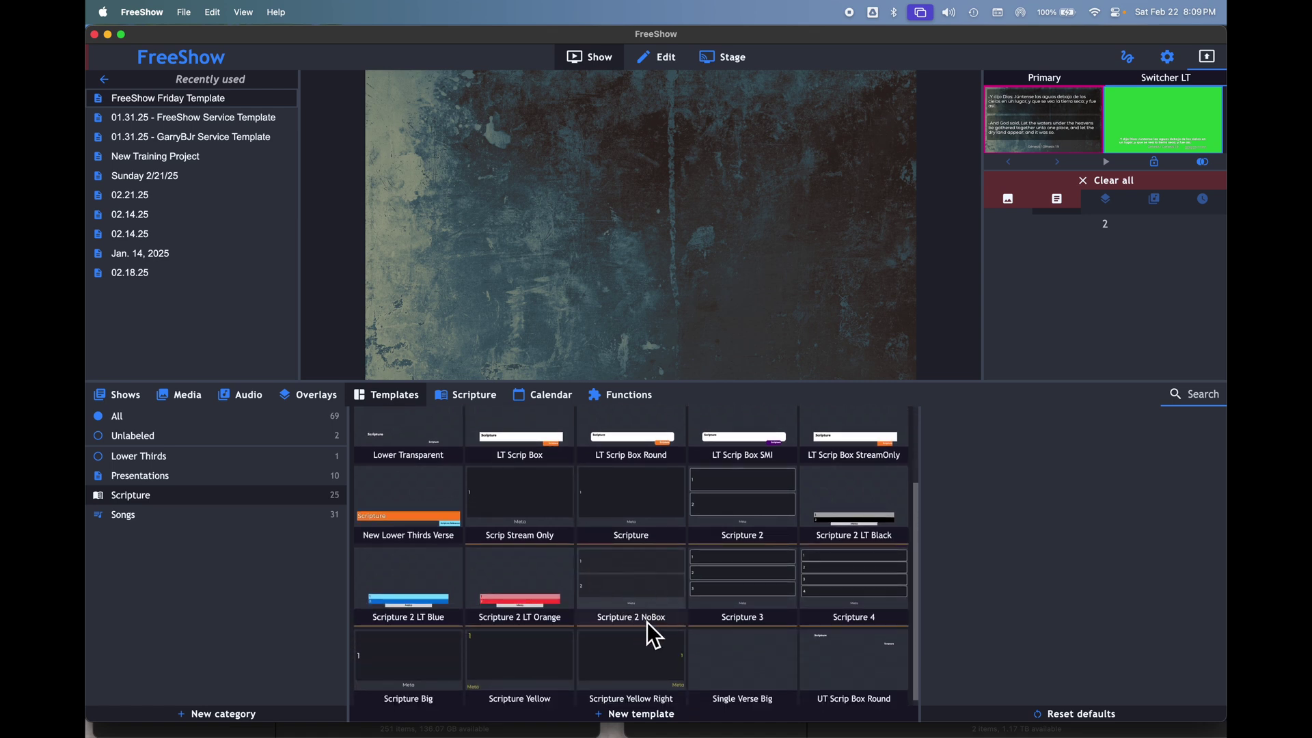
{"action": "right_click", "coordinate": [633, 593]}
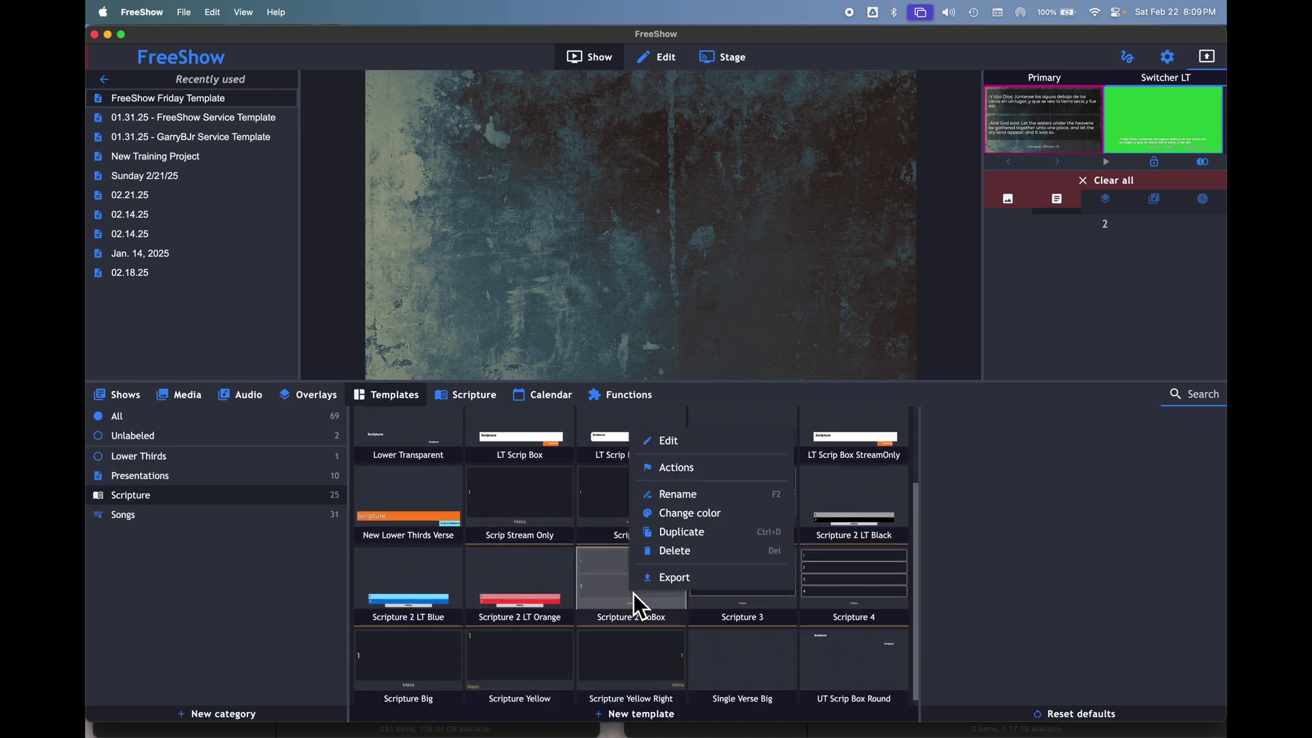
{"action": "left_click", "coordinate": [673, 451]}
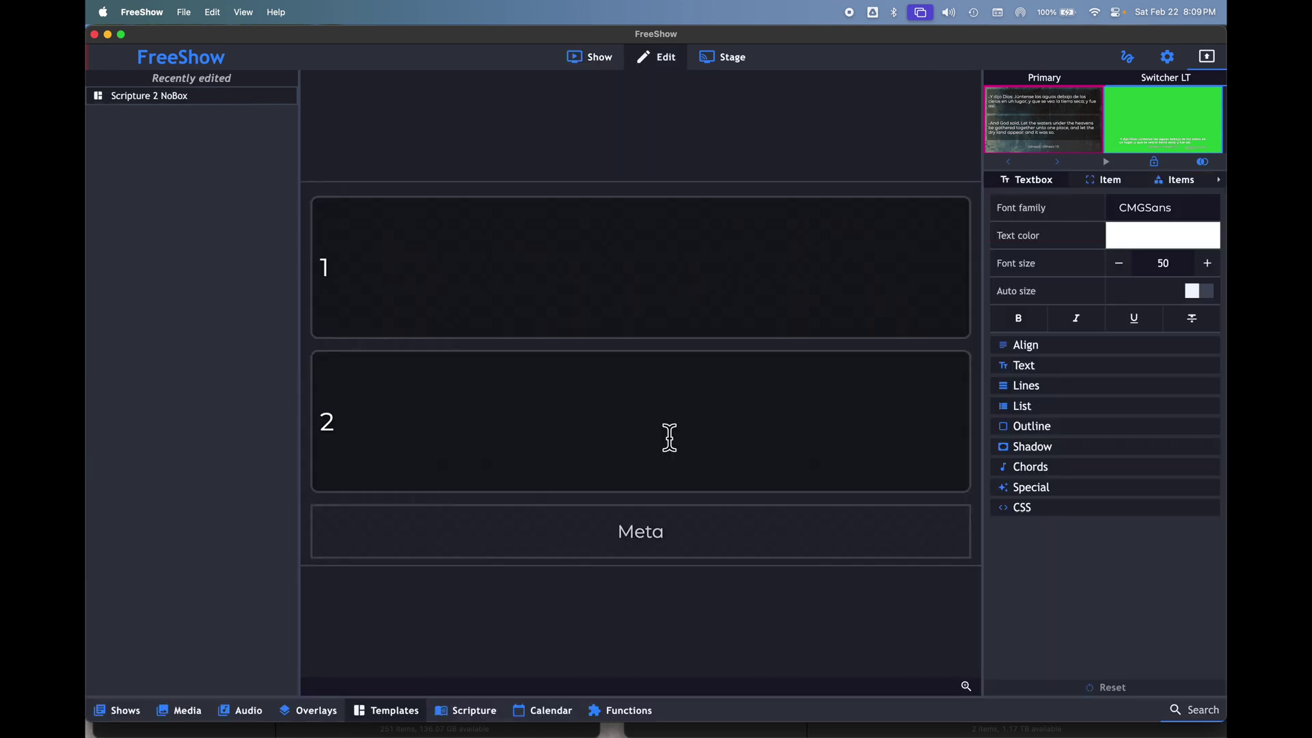
{"action": "left_click", "coordinate": [868, 211]}
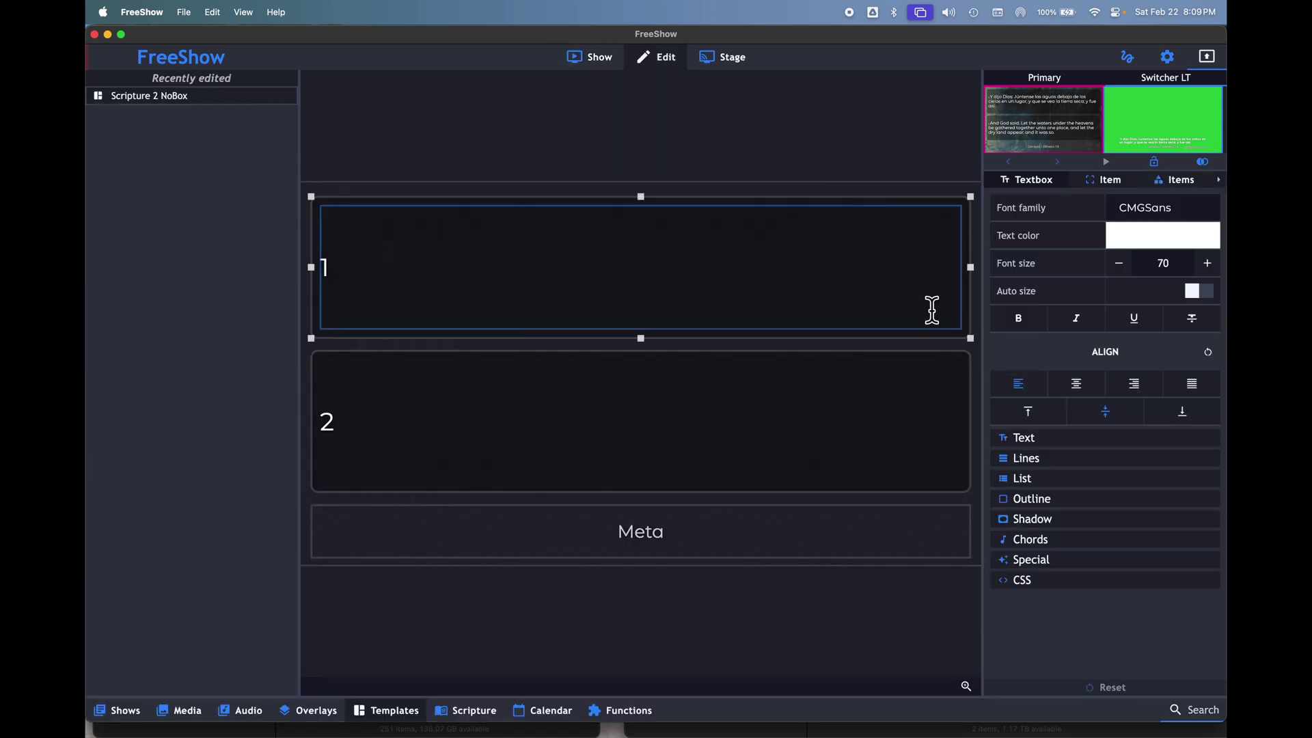
{"action": "left_click", "coordinate": [1103, 186]}
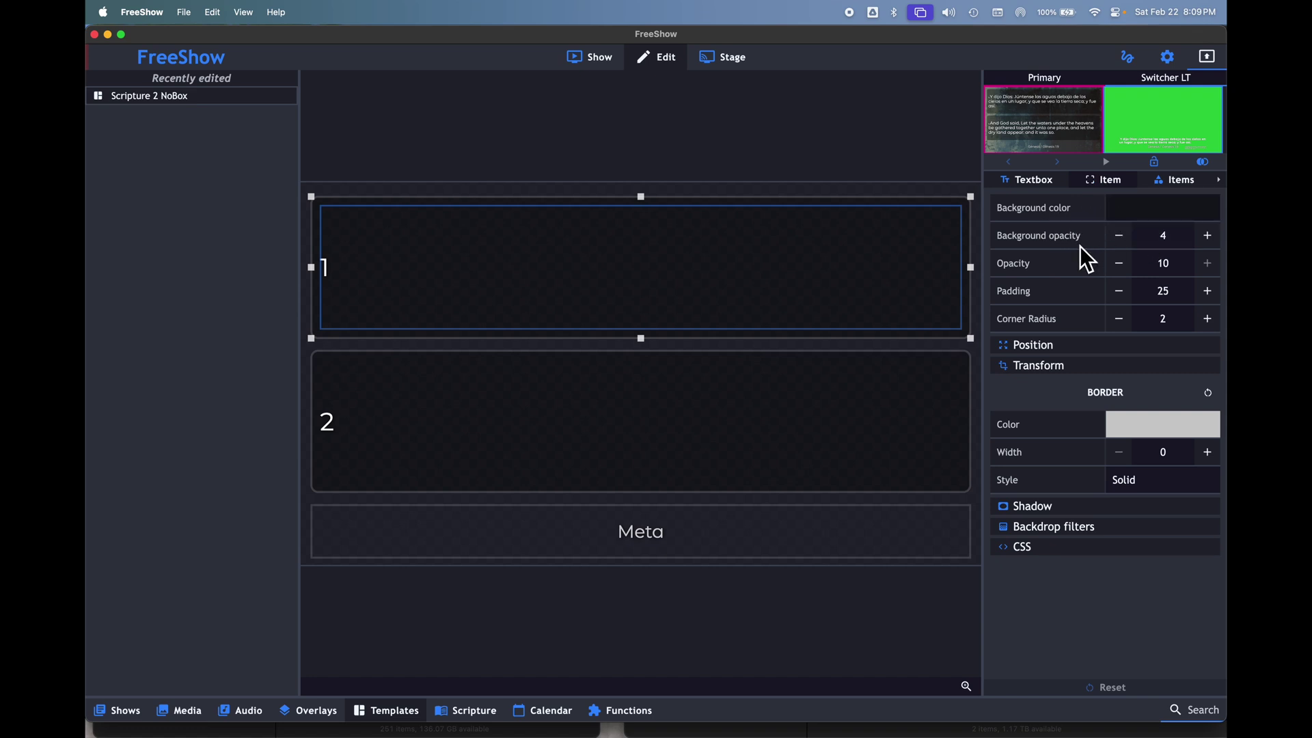
- Clear the top verse box's background colour to none, then return to the show view
{"action": "left_click", "coordinate": [1120, 240]}
{"action": "left_click", "coordinate": [1120, 240]}
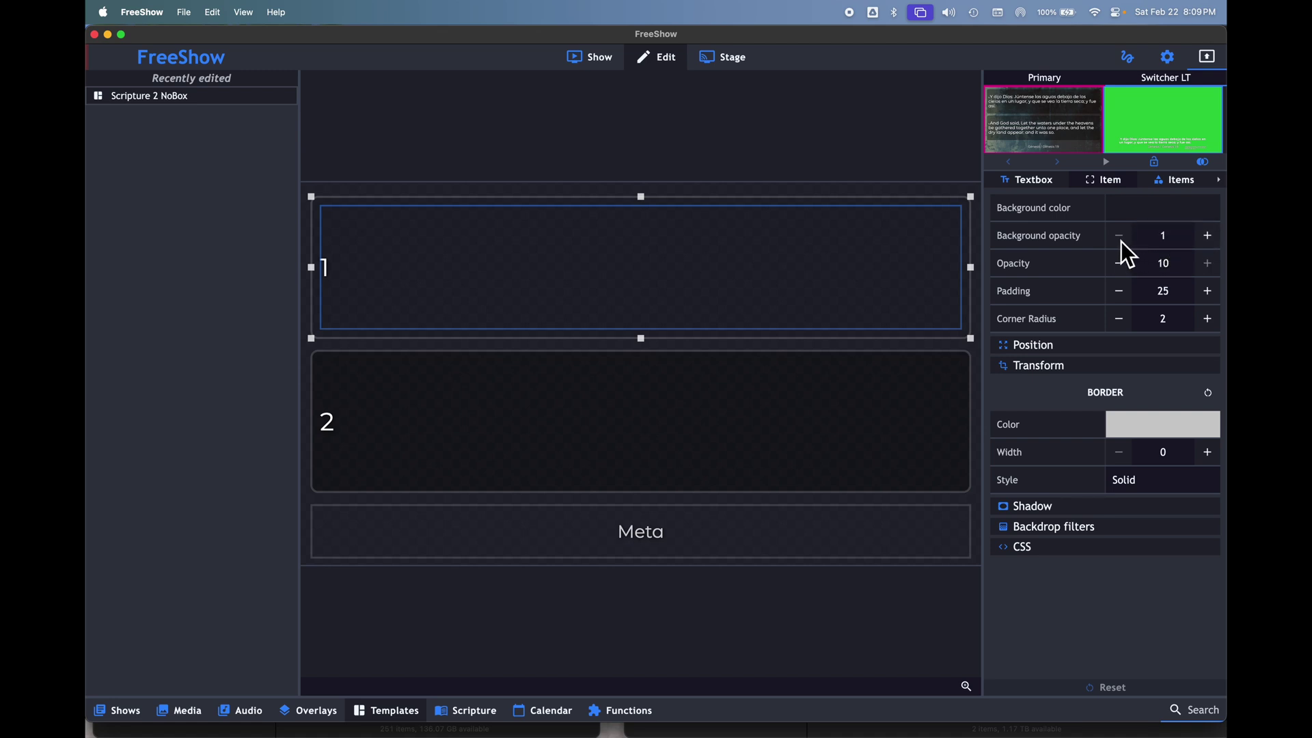
{"action": "left_click", "coordinate": [1137, 221]}
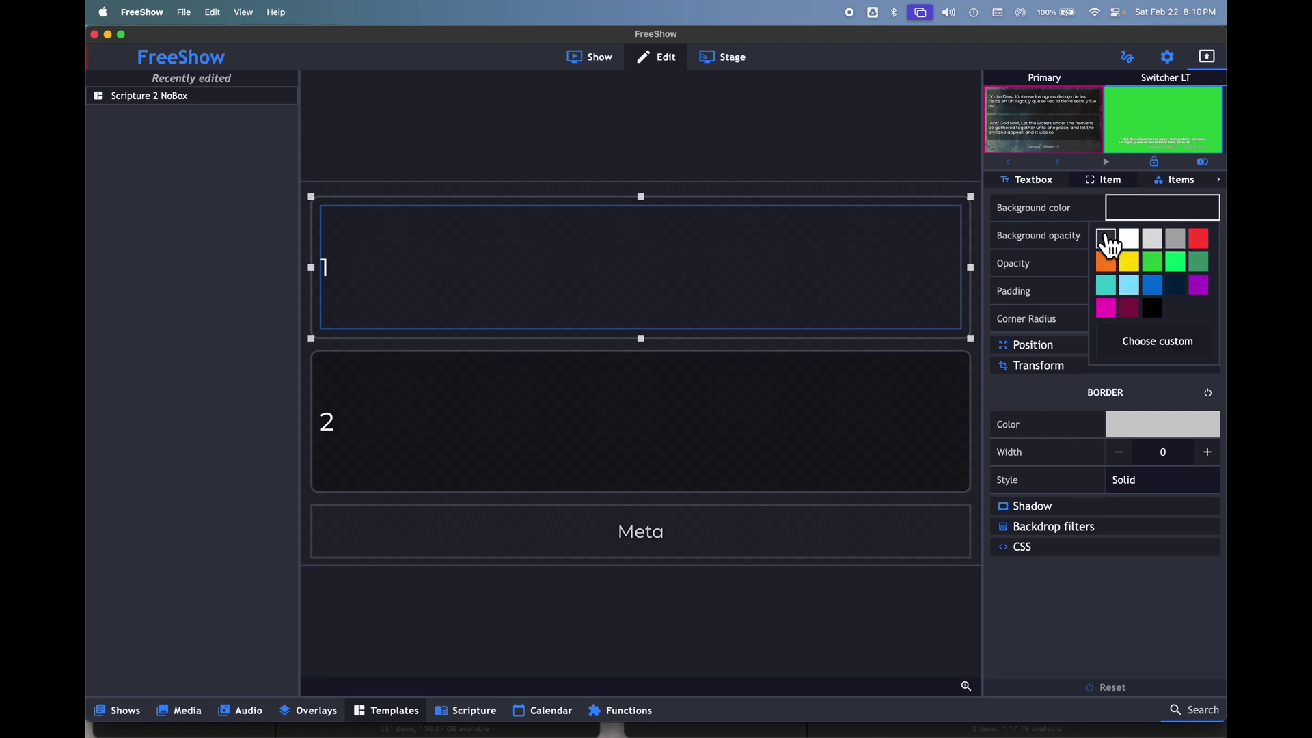
{"action": "left_click", "coordinate": [1093, 203]}
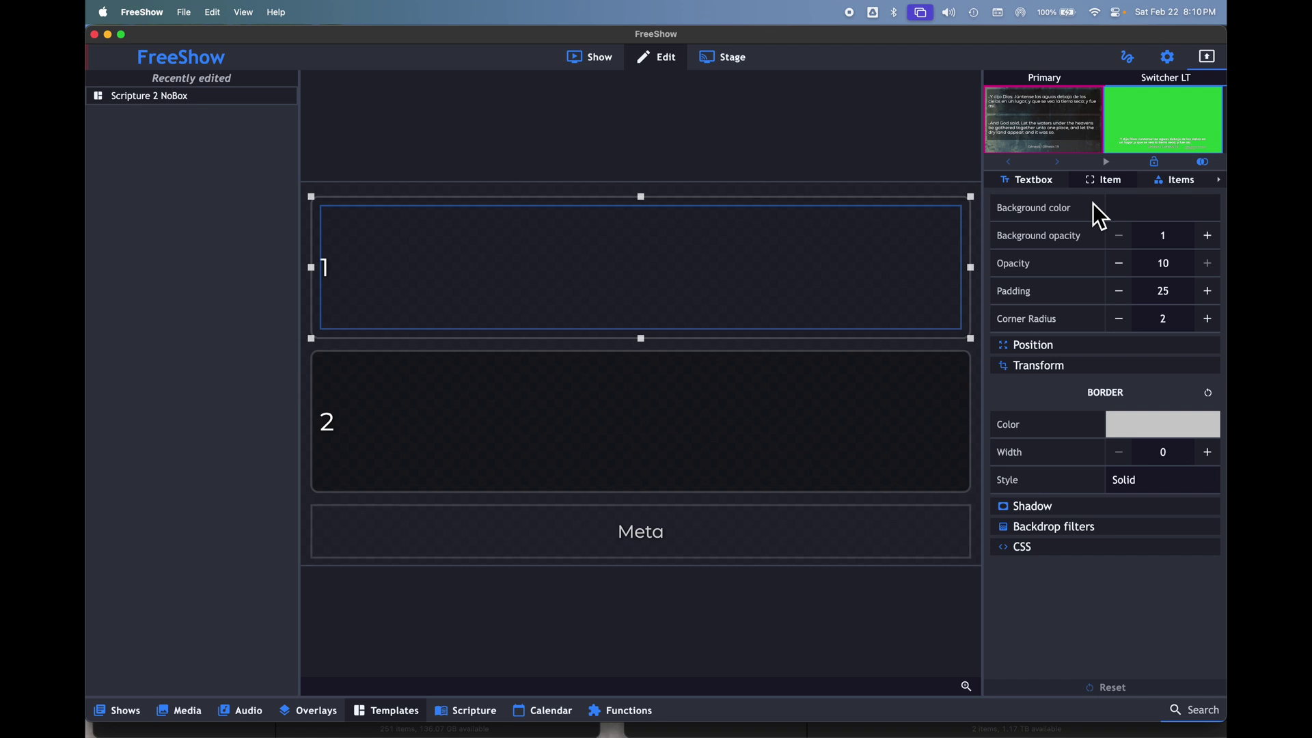
{"action": "left_click", "coordinate": [1207, 239]}
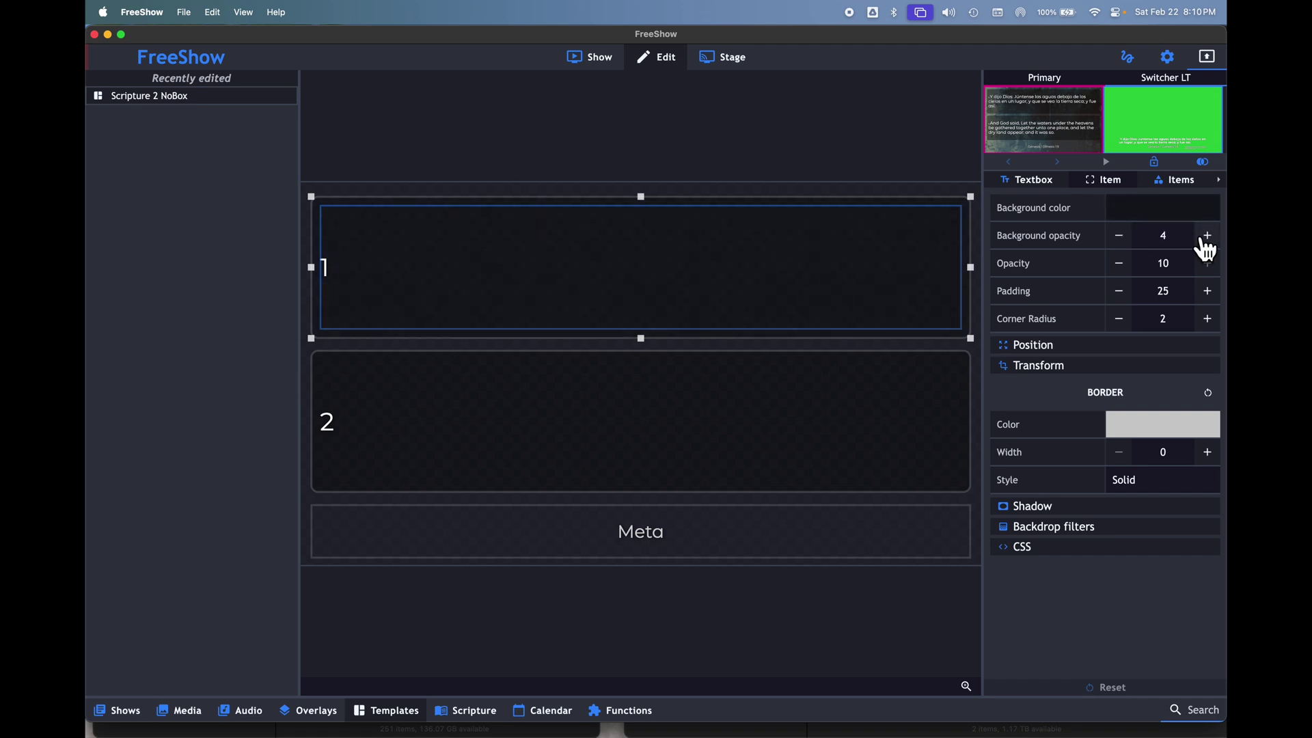
{"action": "left_click", "coordinate": [913, 401]}
{"action": "left_click", "coordinate": [914, 308]}
{"action": "left_click", "coordinate": [1124, 216]}
{"action": "left_click", "coordinate": [1105, 239]}
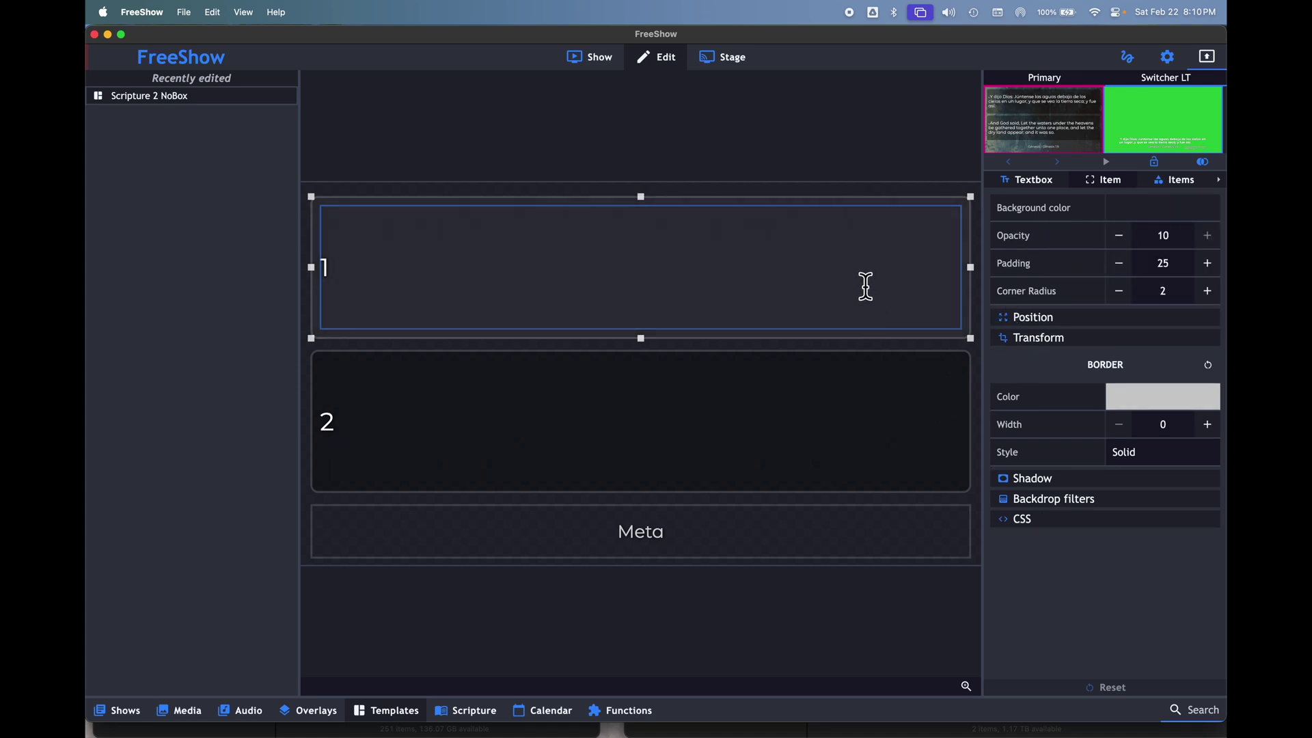
{"action": "left_click", "coordinate": [879, 416]}
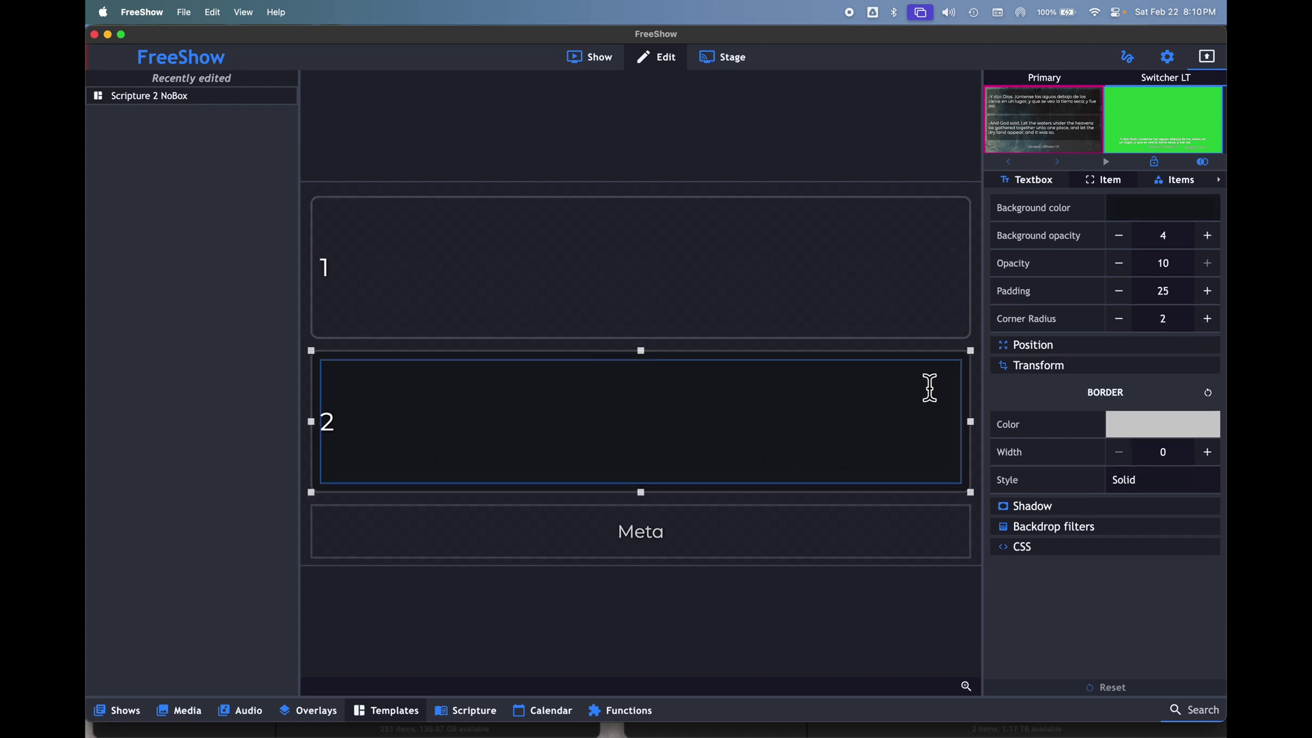
{"action": "left_click", "coordinate": [1118, 216]}
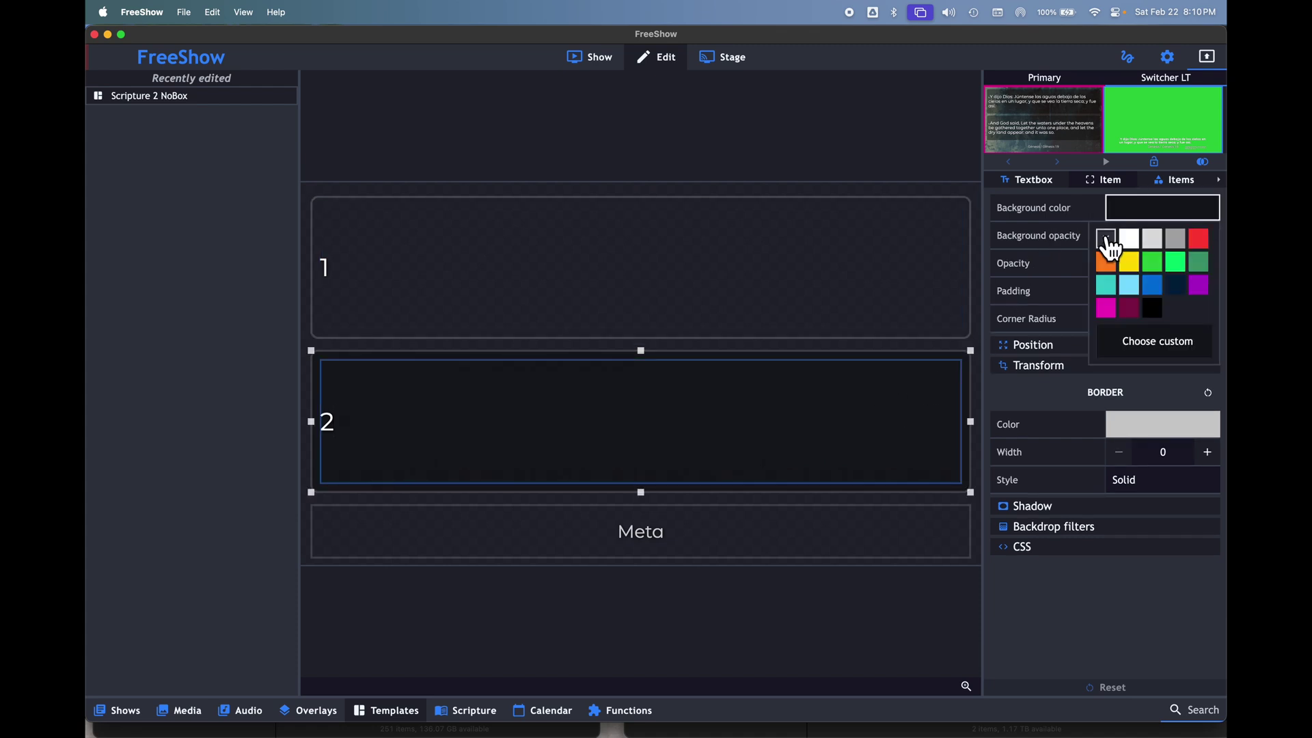
{"action": "left_click", "coordinate": [983, 323]}
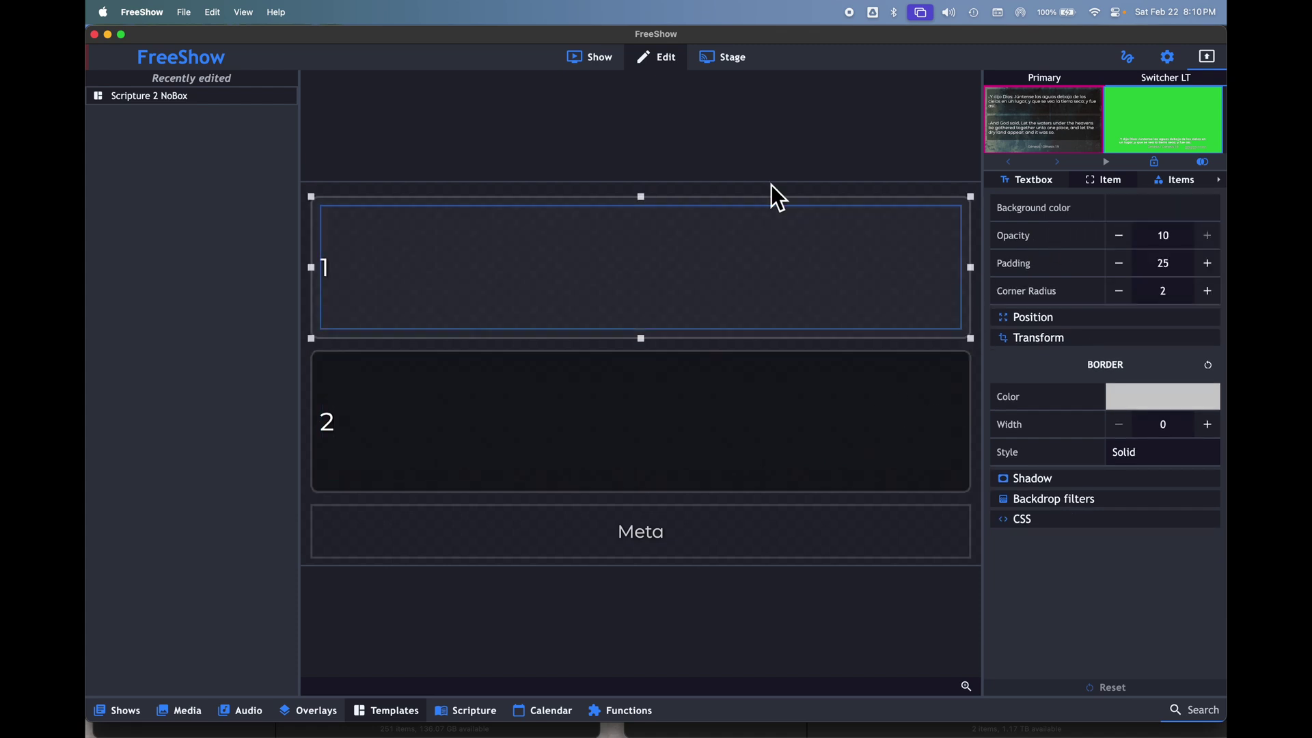
{"action": "left_click", "coordinate": [591, 57]}
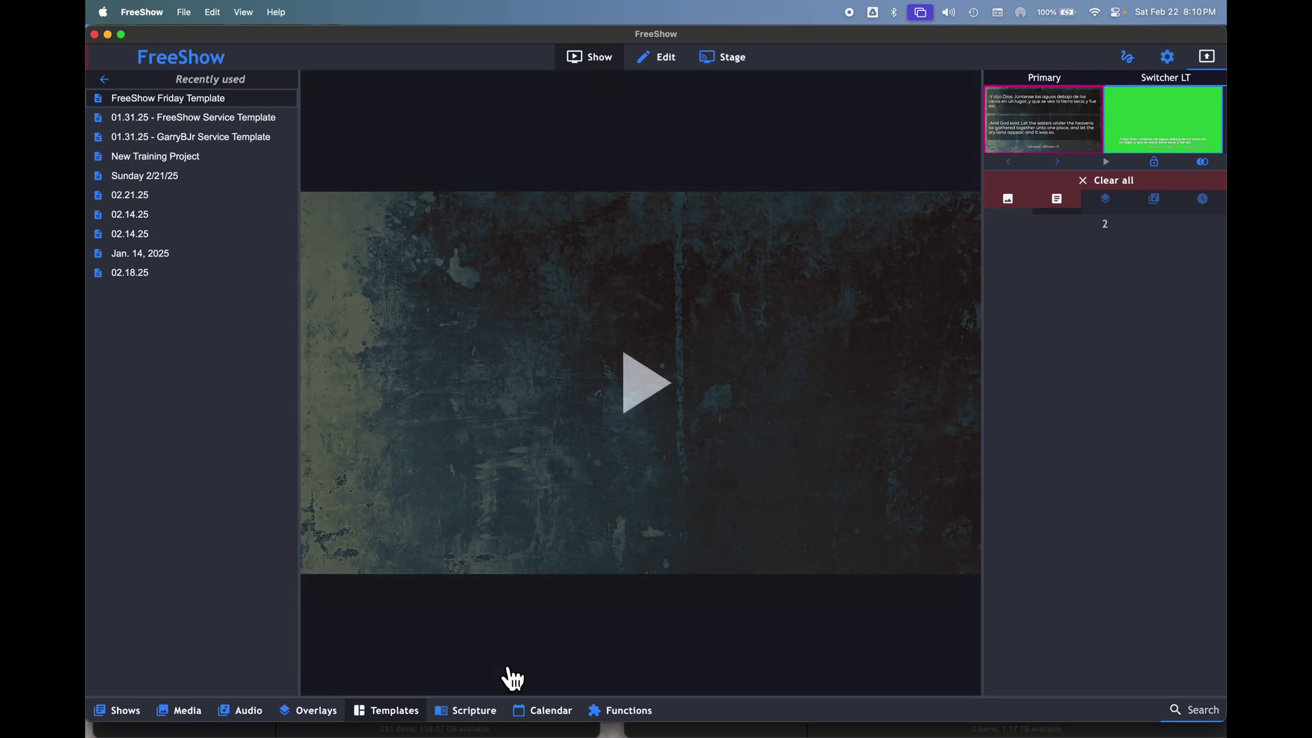
- Send Génesis 1:10 live and check the full-size output shows the Spanish verse unboxed
{"action": "left_click", "coordinate": [466, 710]}
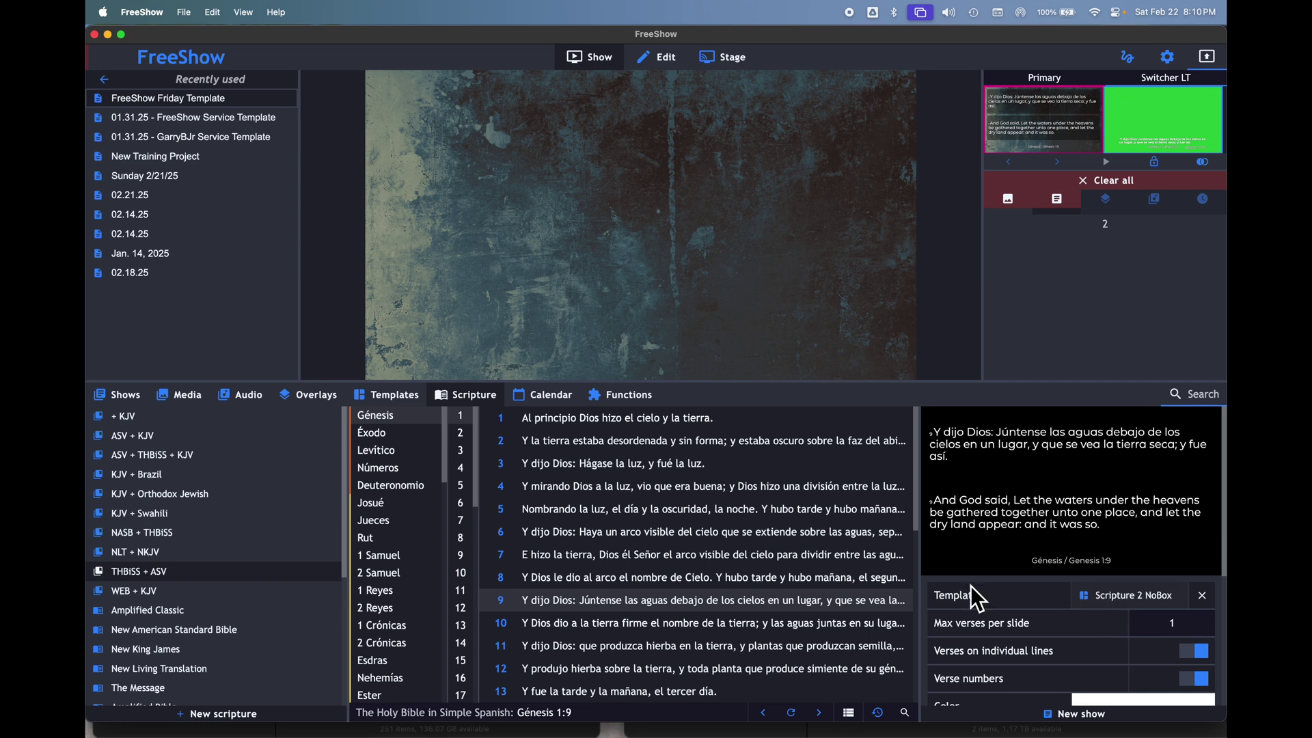
{"action": "left_click", "coordinate": [1050, 138]}
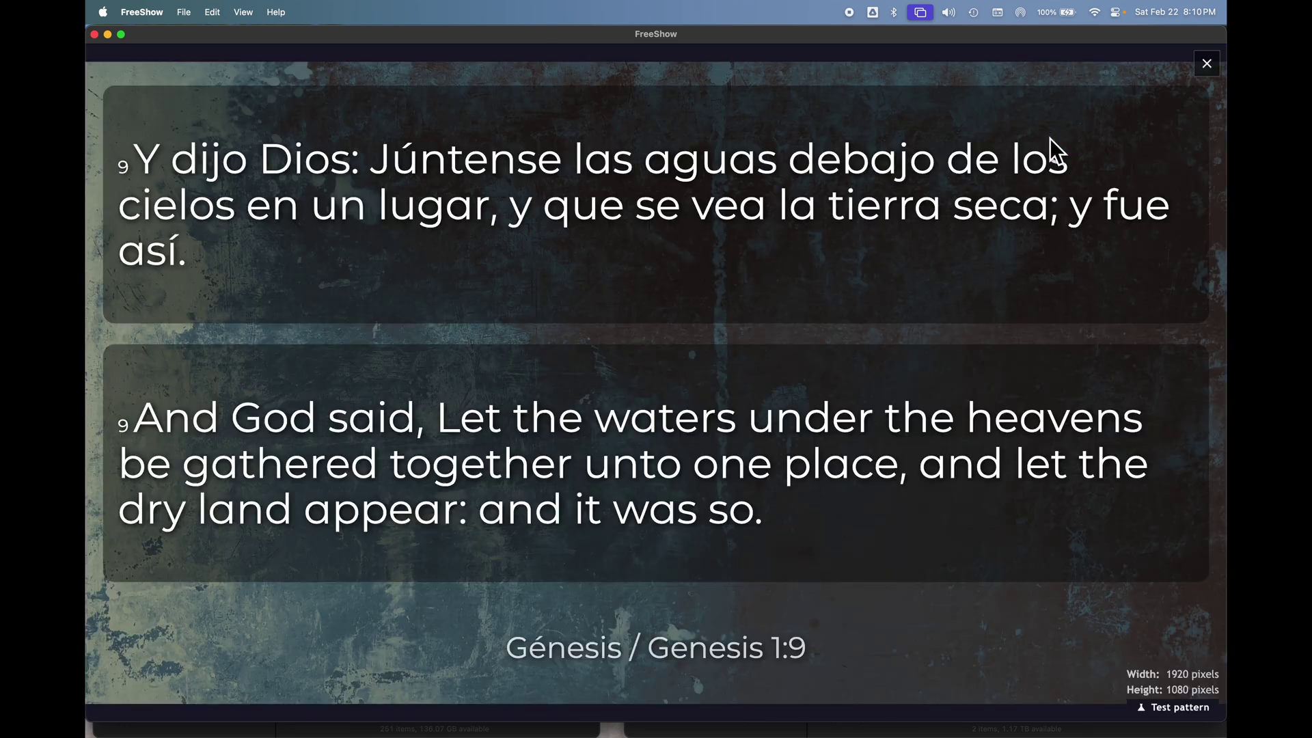
{"action": "left_click", "coordinate": [1049, 139]}
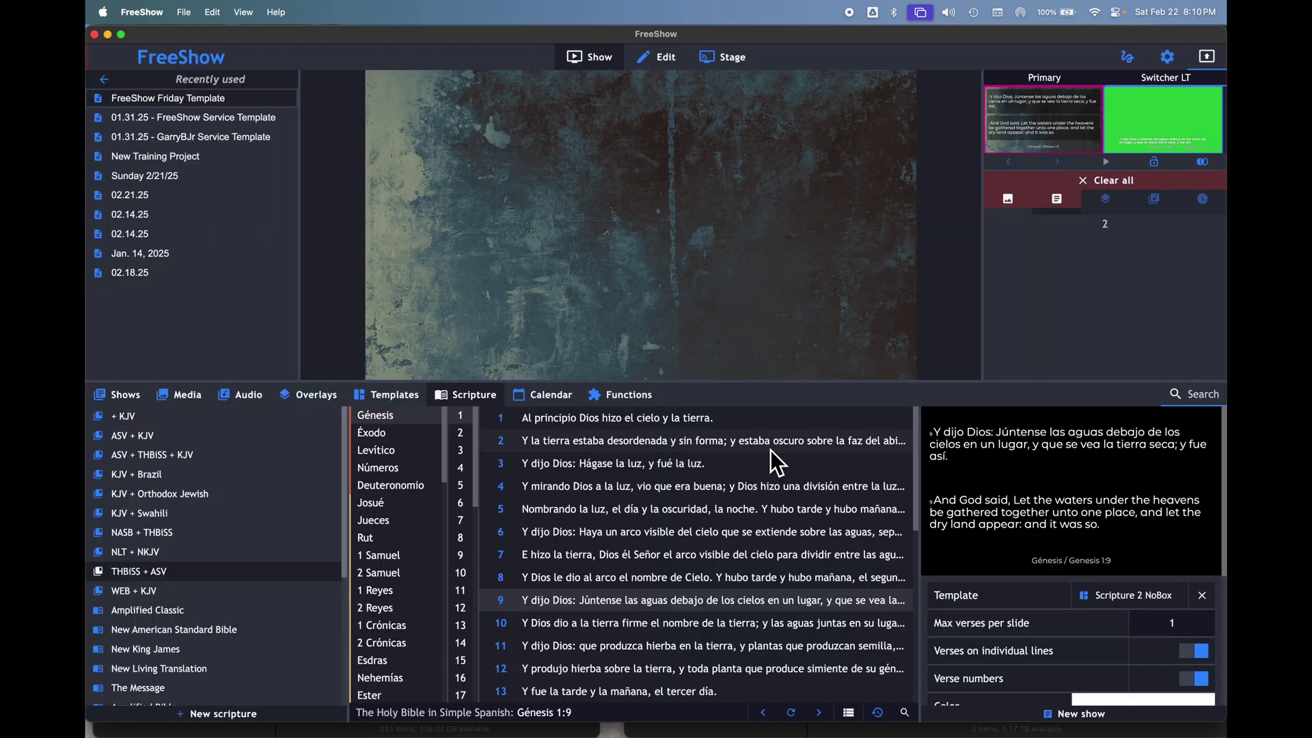
{"action": "left_click", "coordinate": [667, 632]}
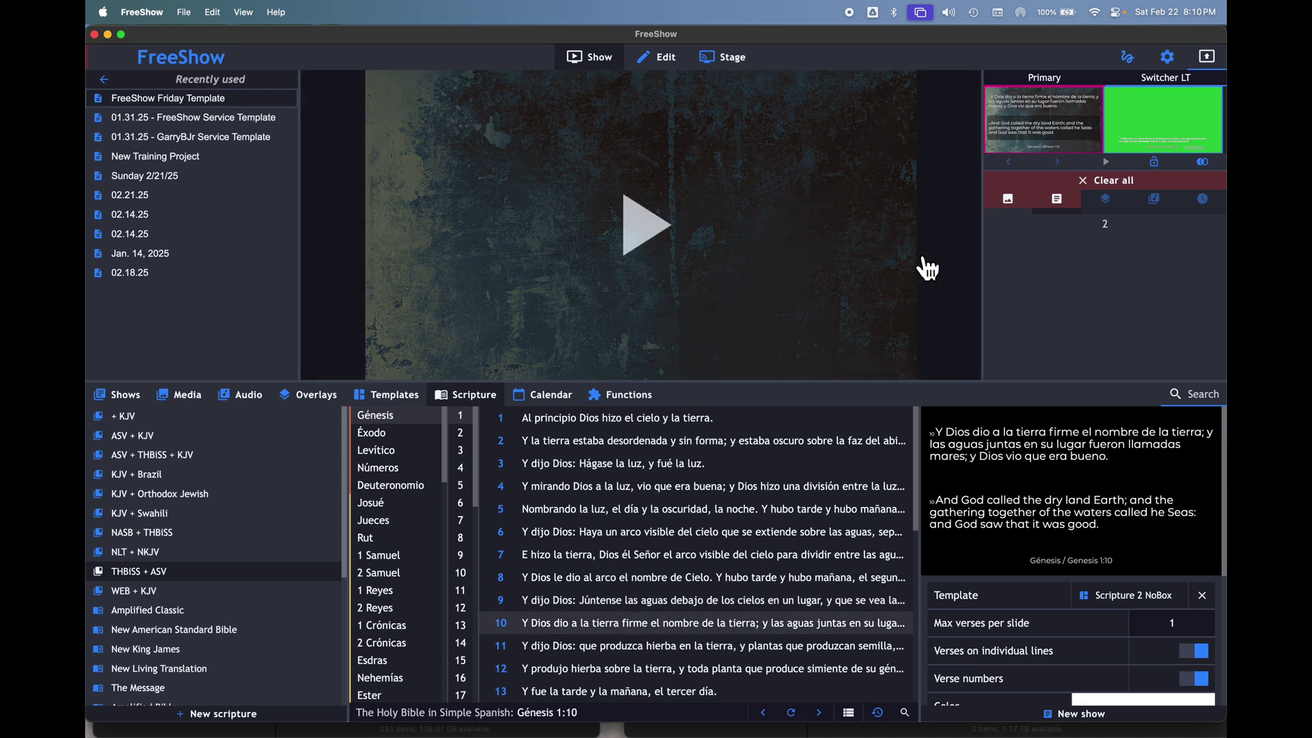
{"action": "left_click", "coordinate": [1039, 142]}
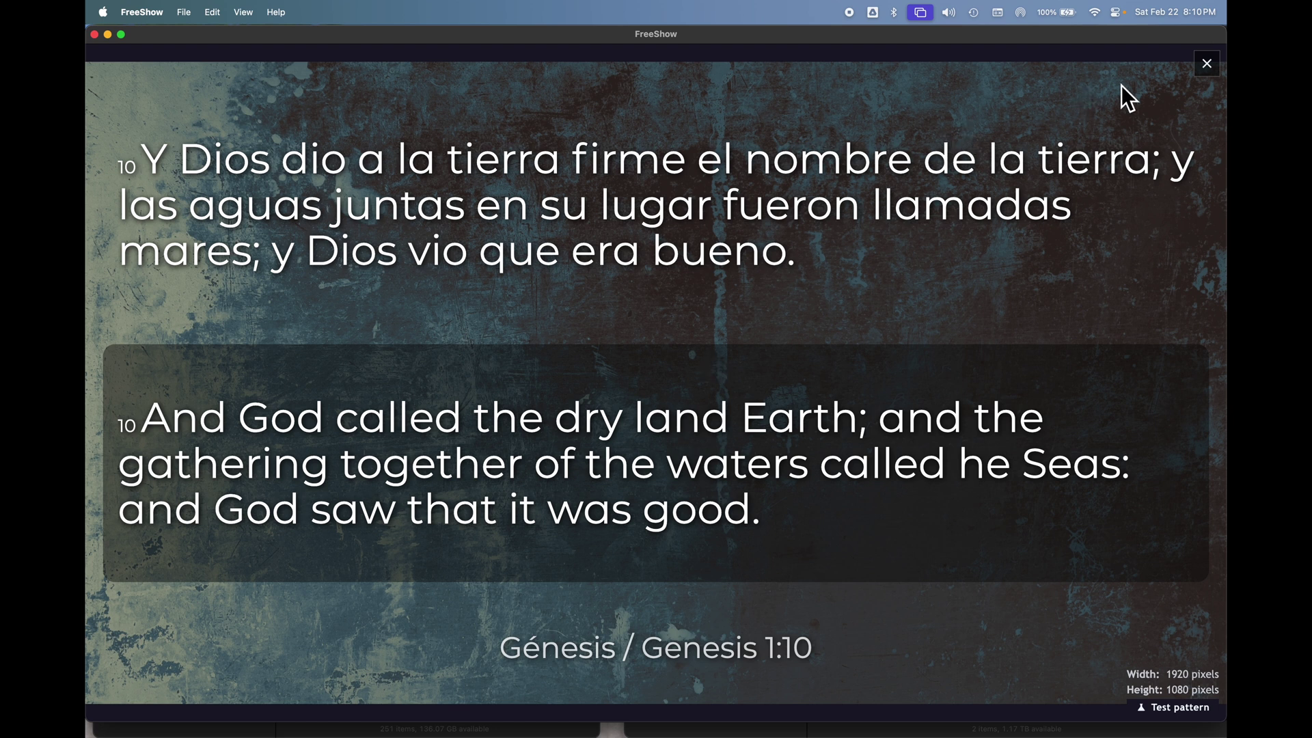
{"action": "left_click", "coordinate": [1206, 63]}
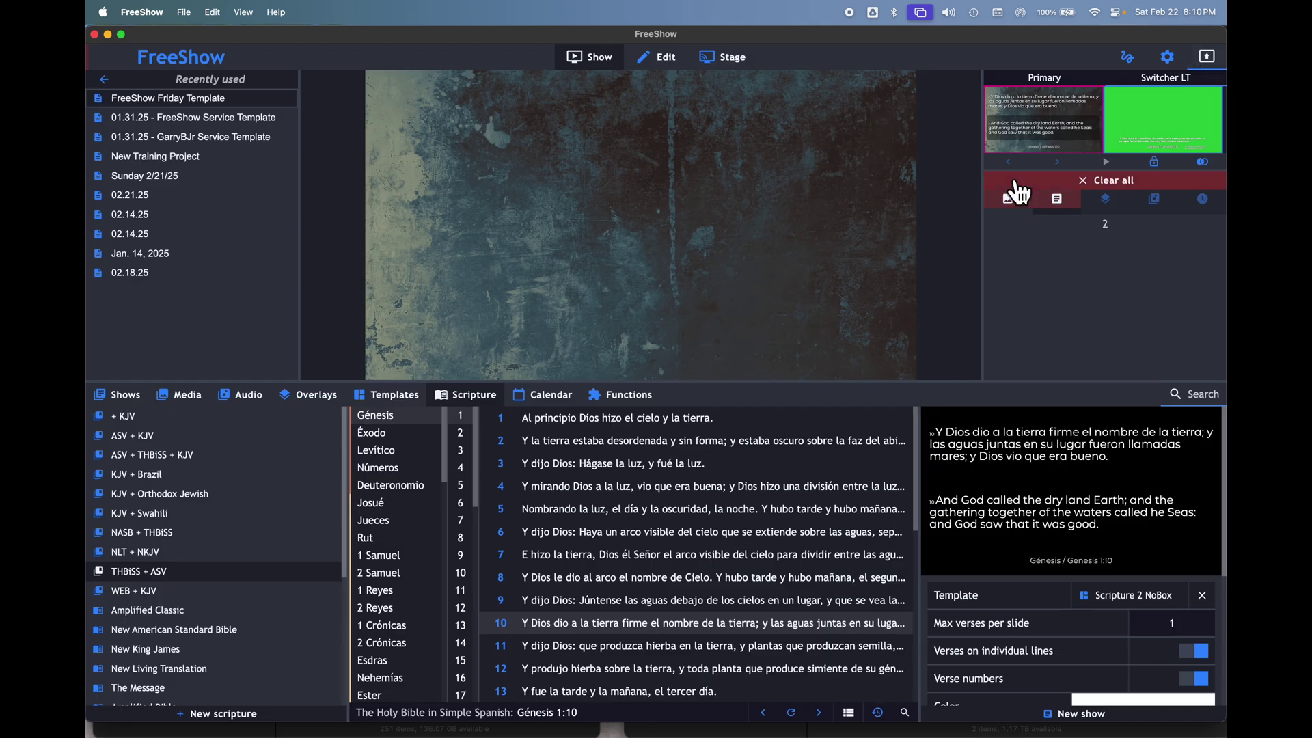